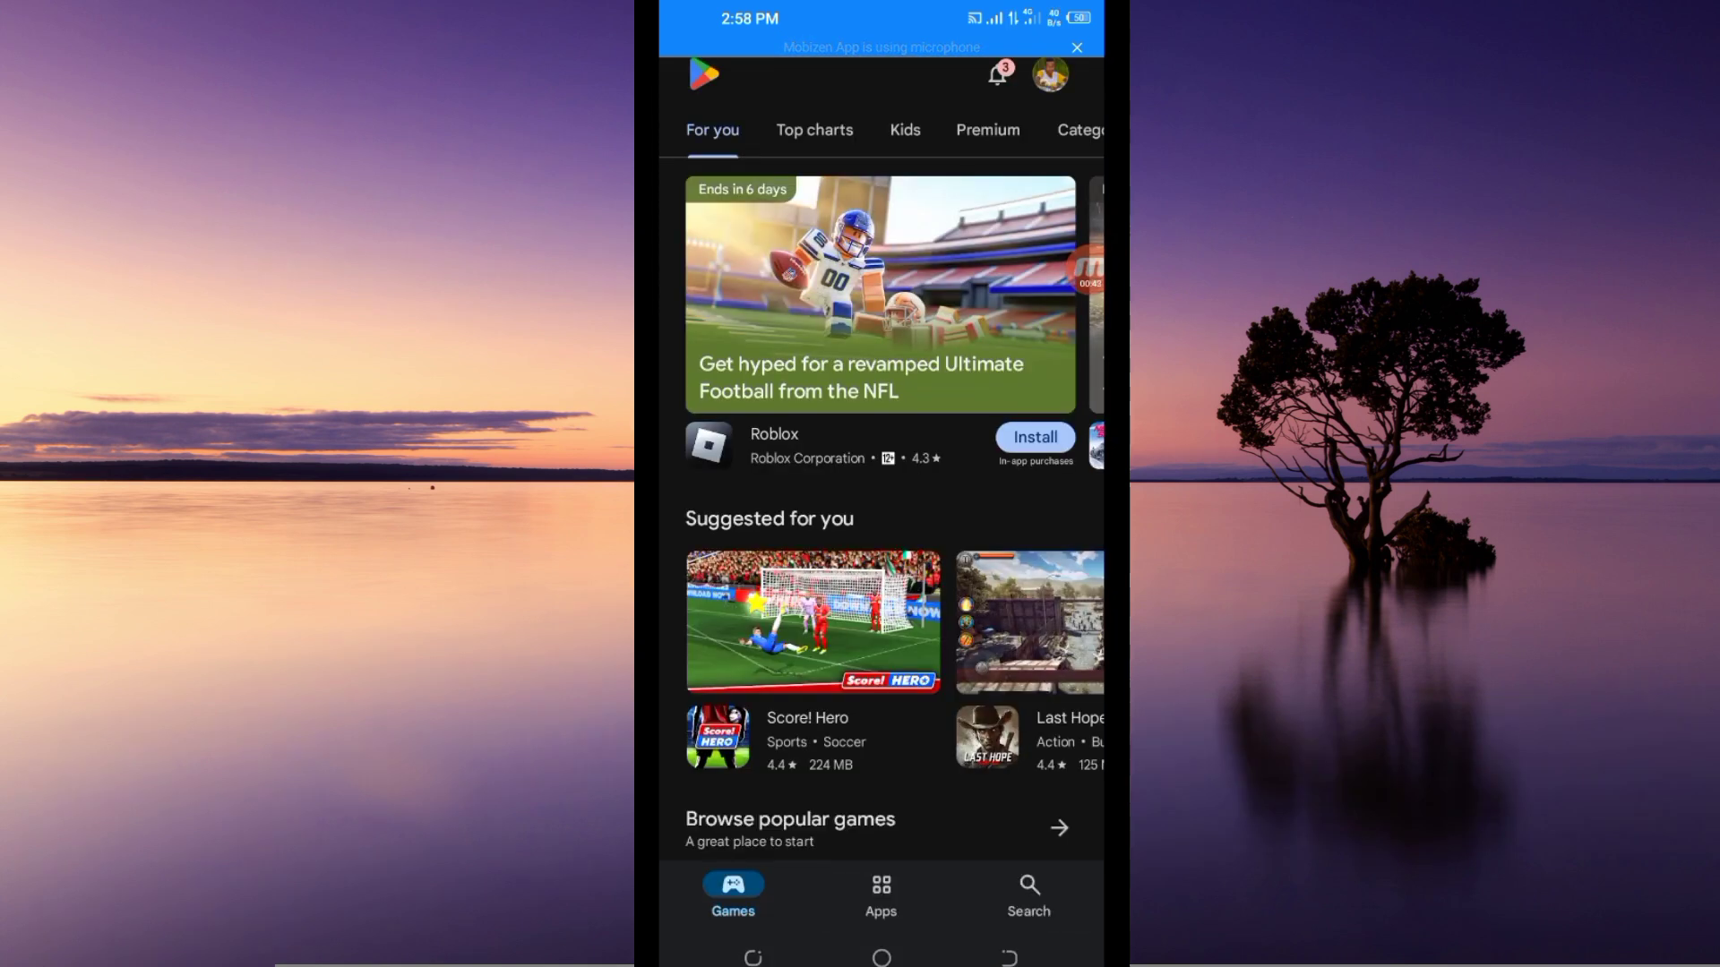
- Search Google Play for 'H-W UDP VPN'
click(1028, 893)
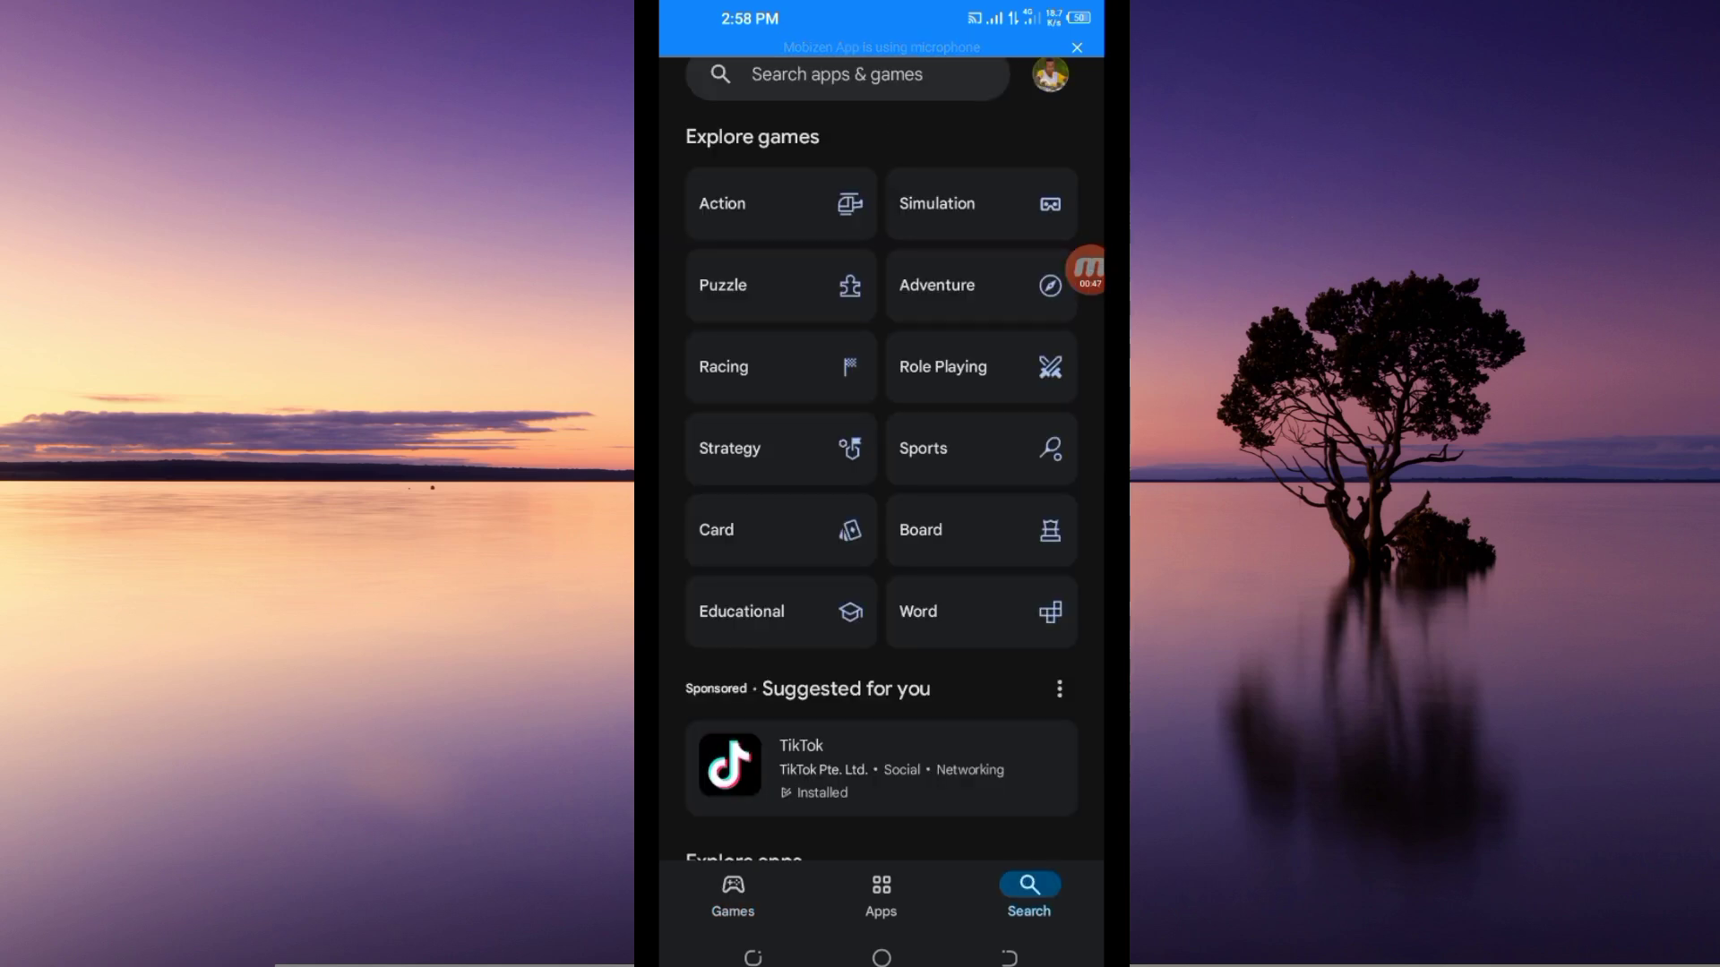
click(847, 74)
text(h)
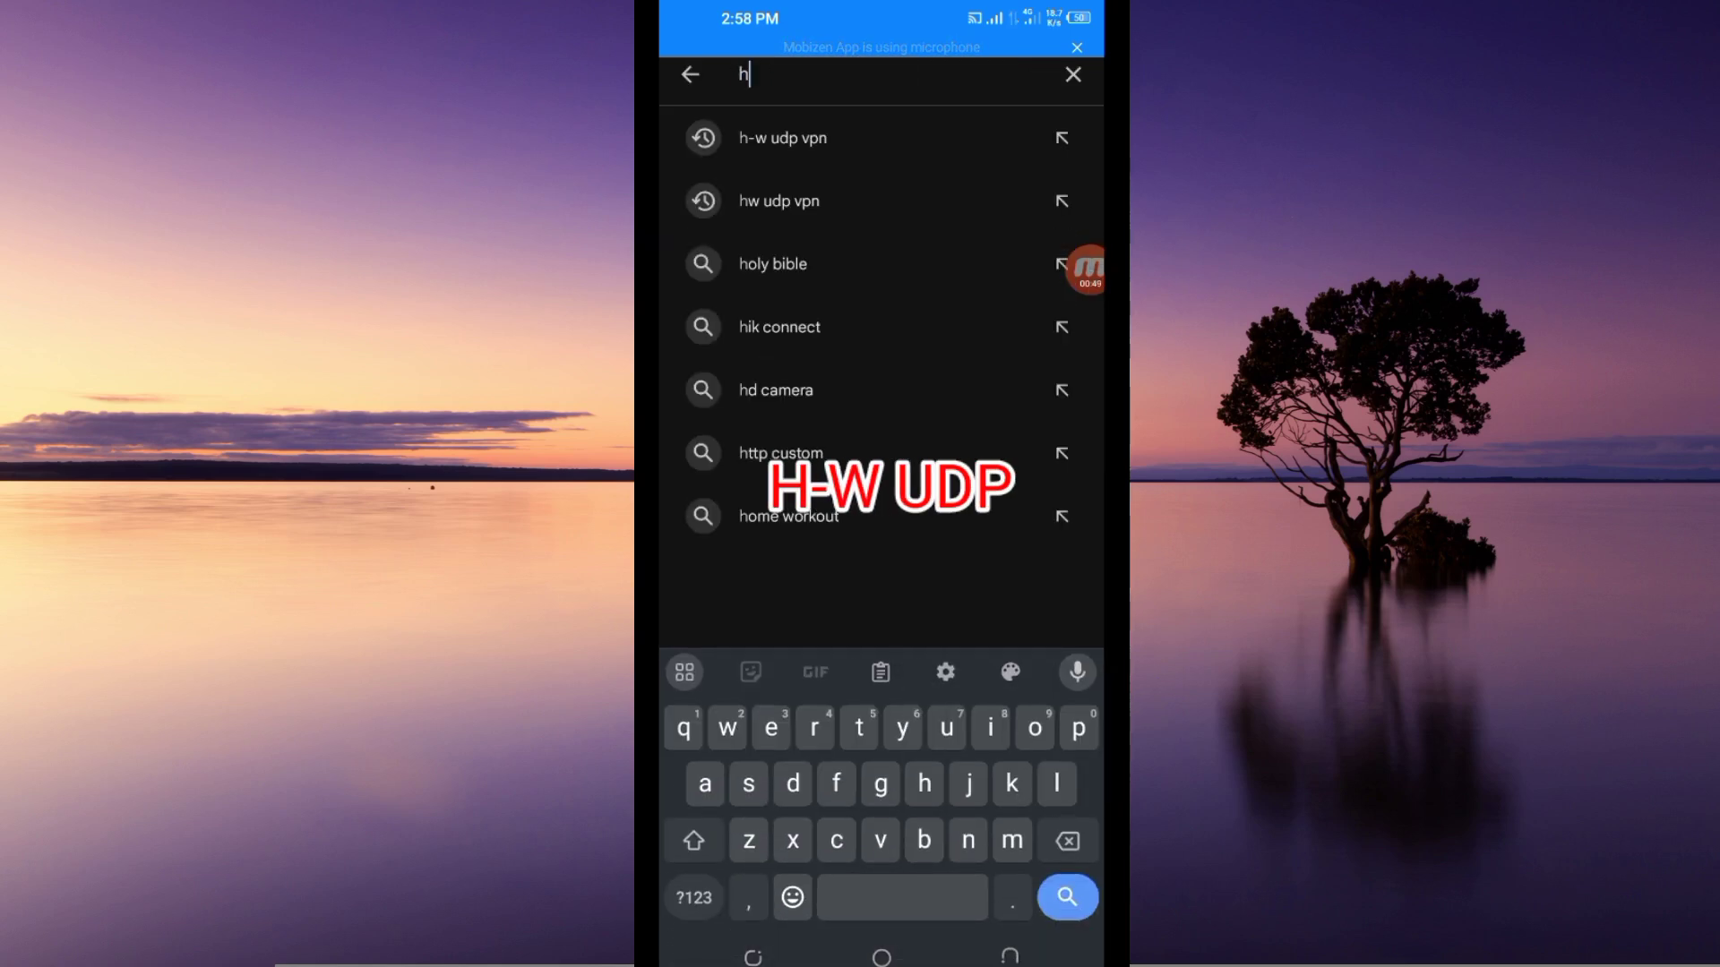
text(-)
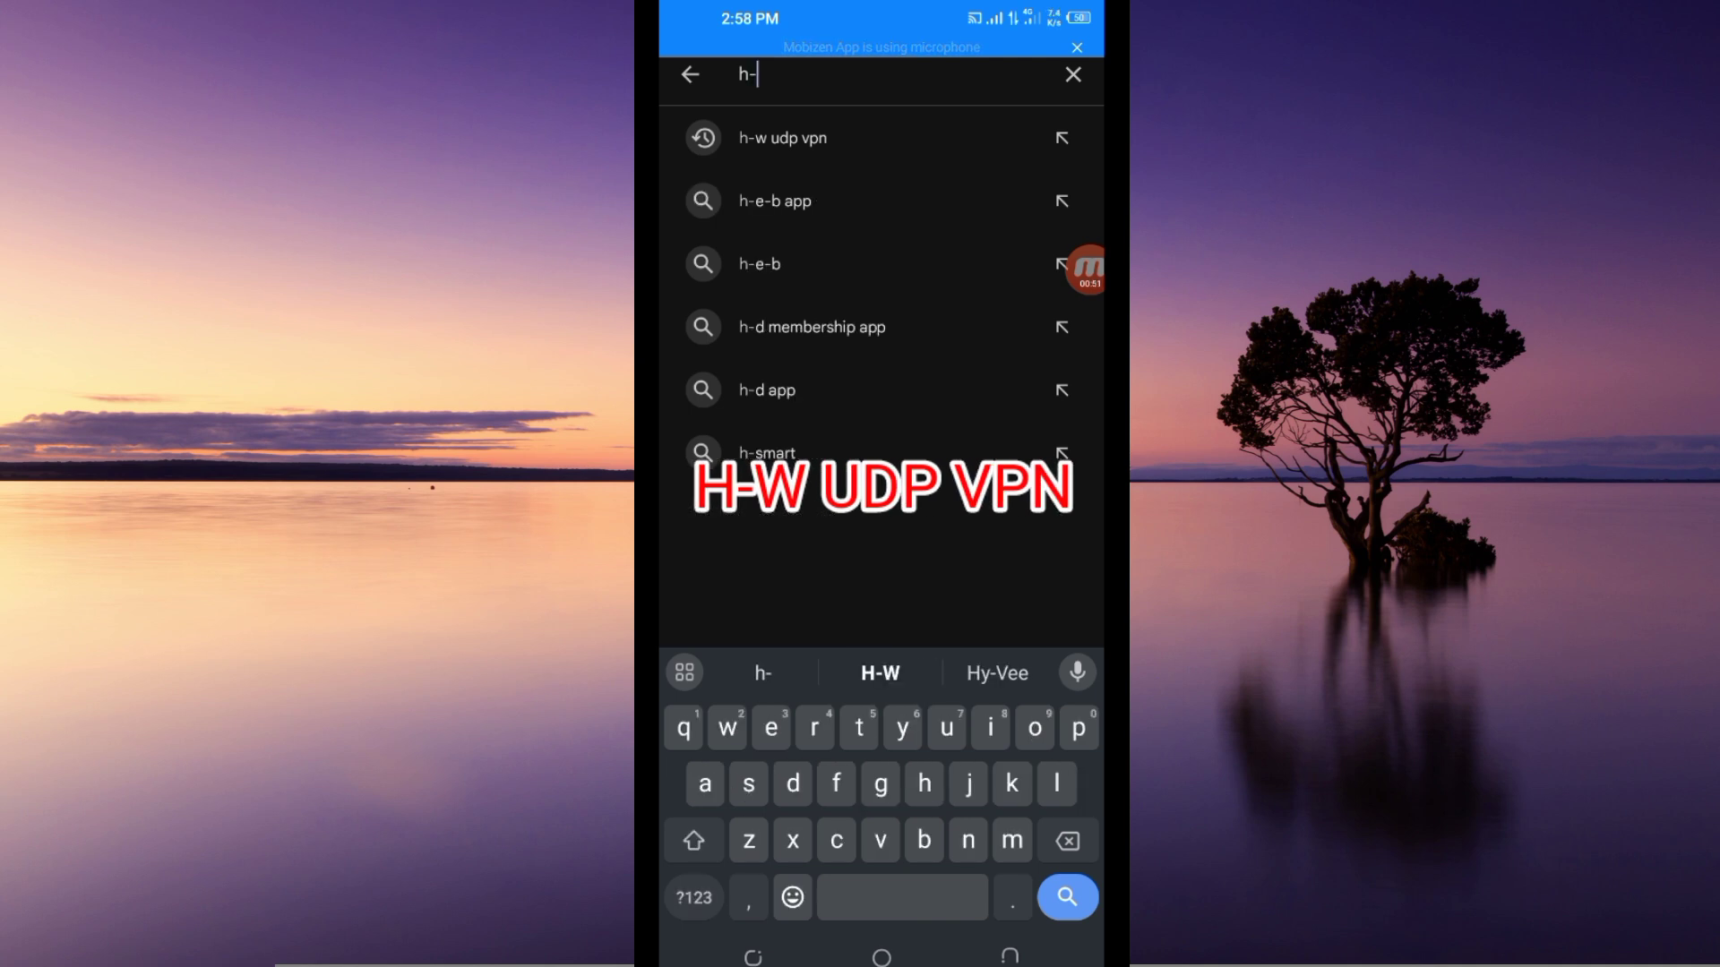
text(W UDP VPN)
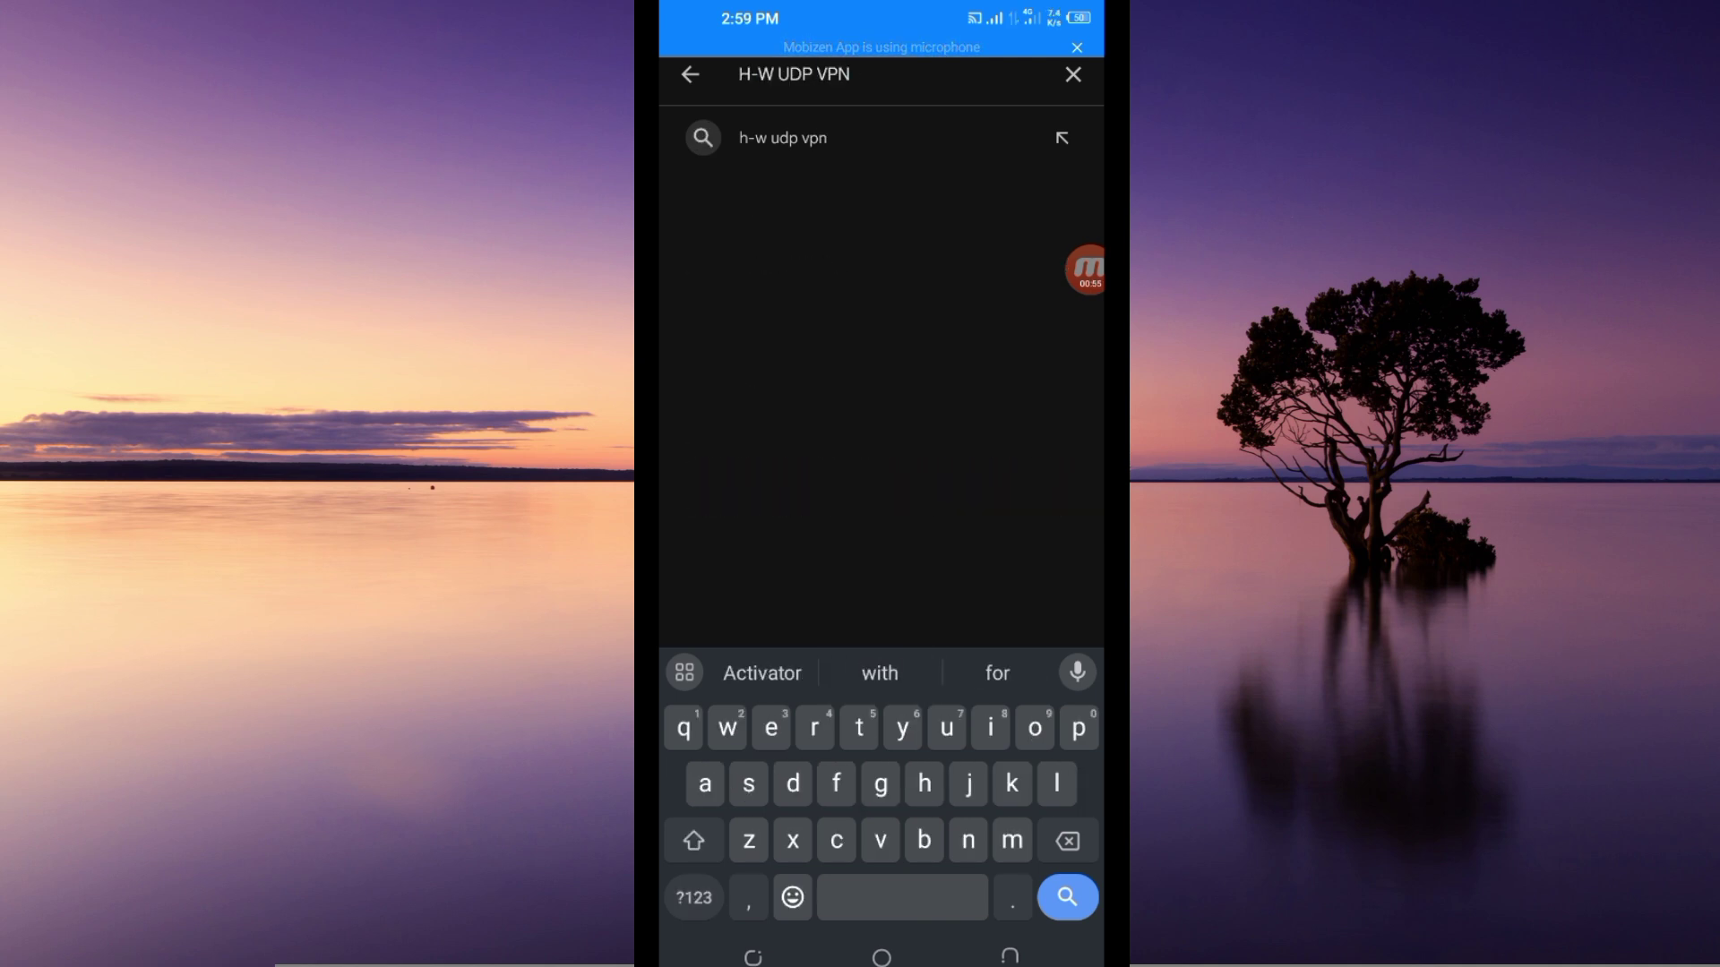
click(782, 138)
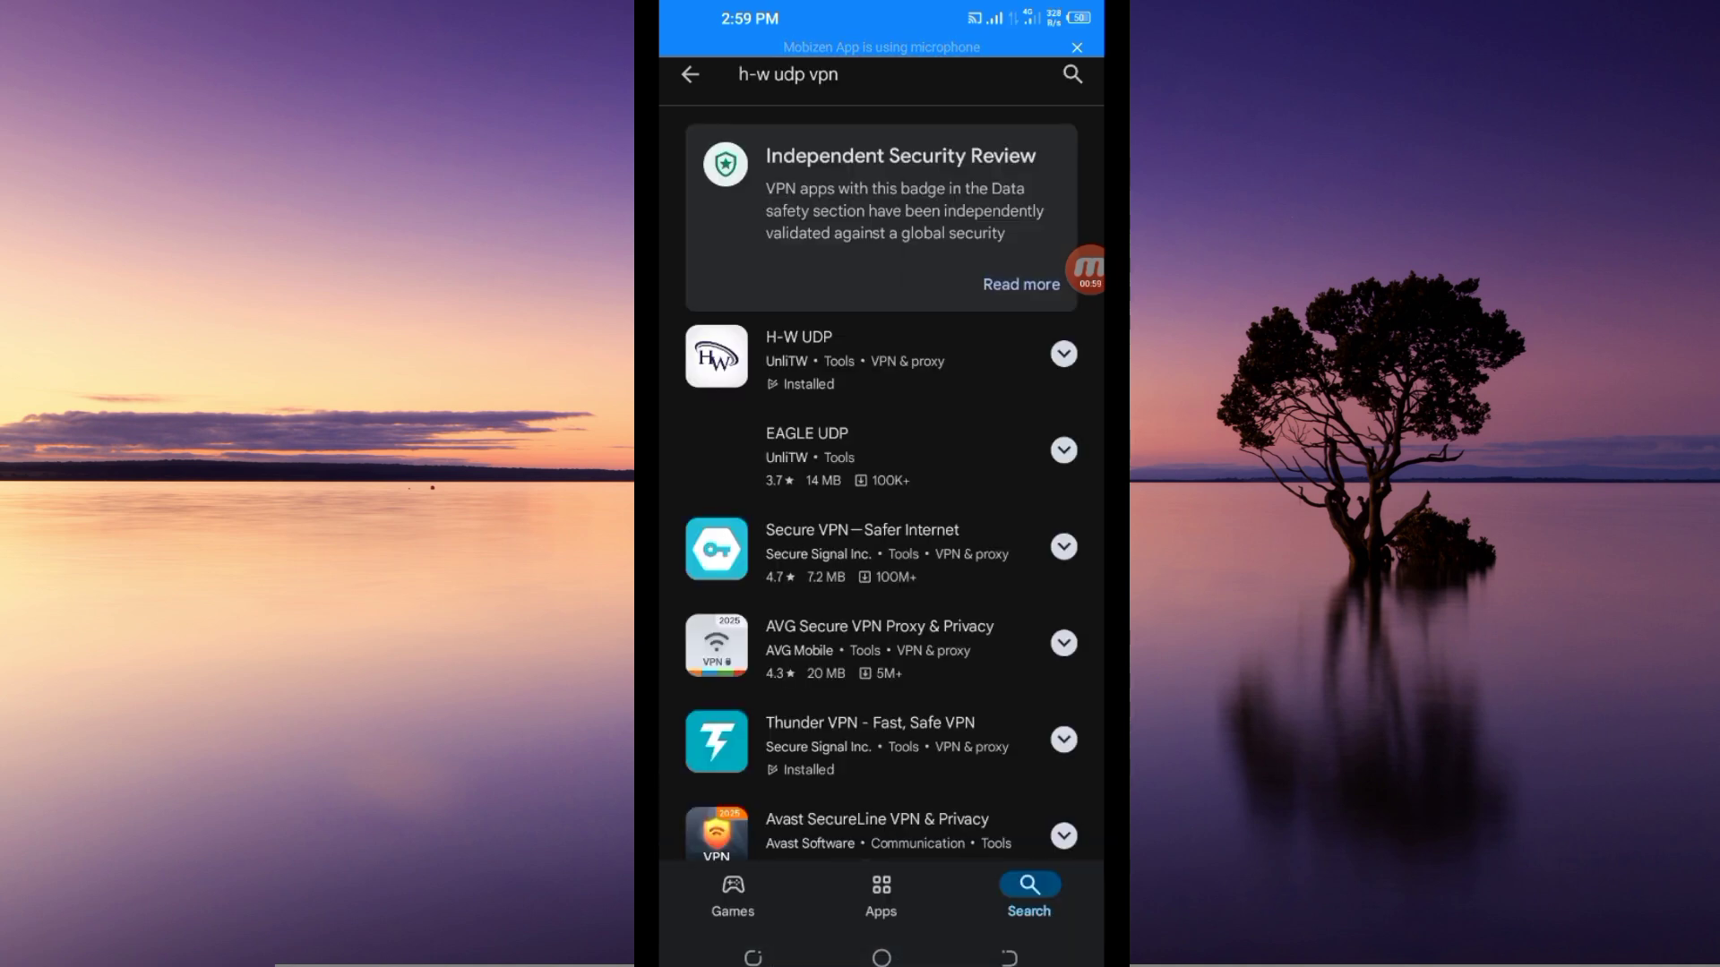
- Open the H-W UDP result by UnliTW to reach its store page
click(1086, 270)
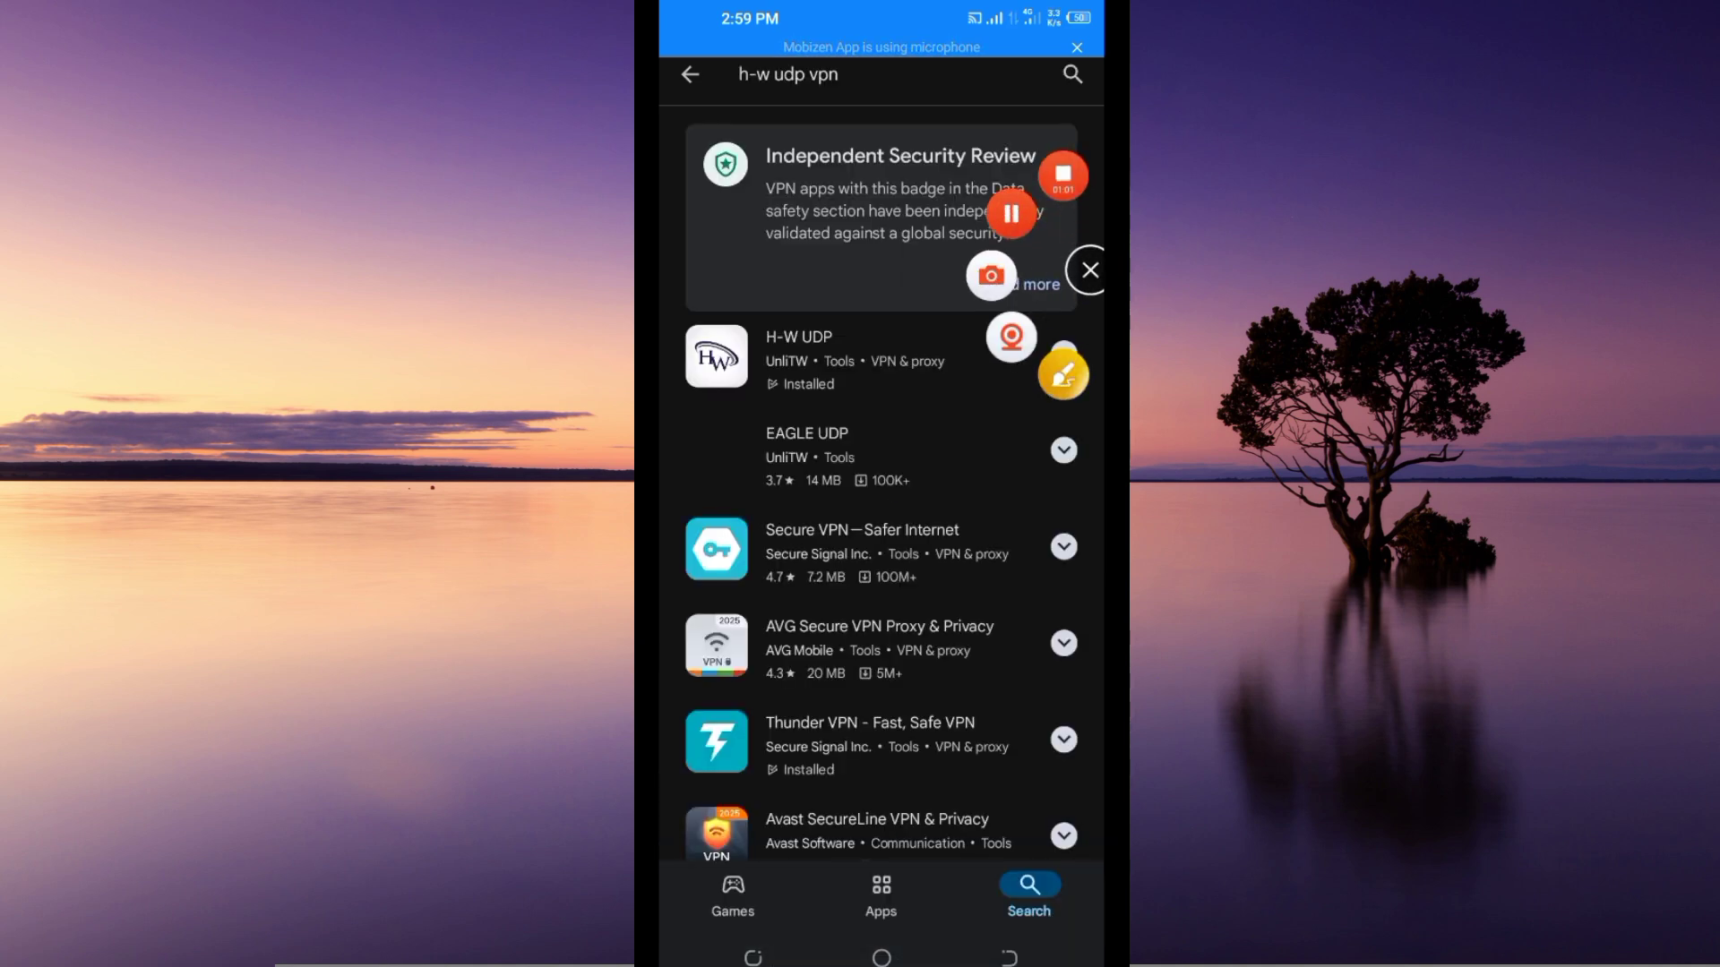
click(1062, 368)
click(1079, 906)
mouse_move(688, 258)
mouse_down()
mouse_move(1073, 464)
mouse_move(1092, 456)
mouse_up()
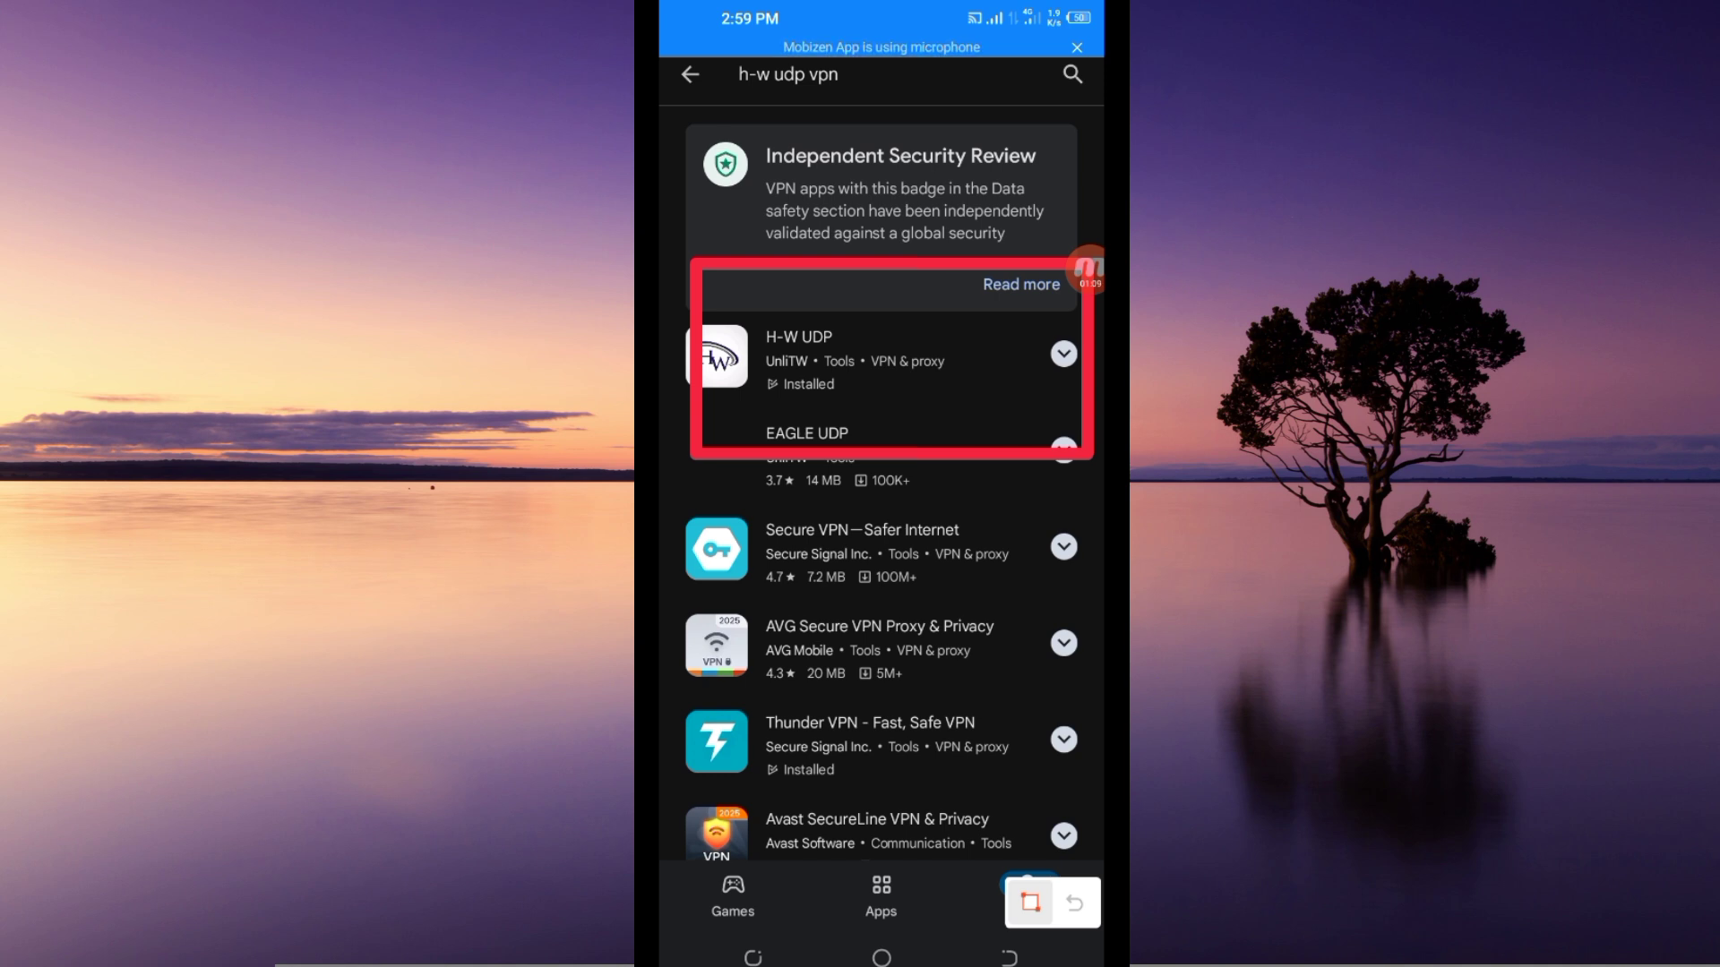
click(1076, 903)
click(1031, 903)
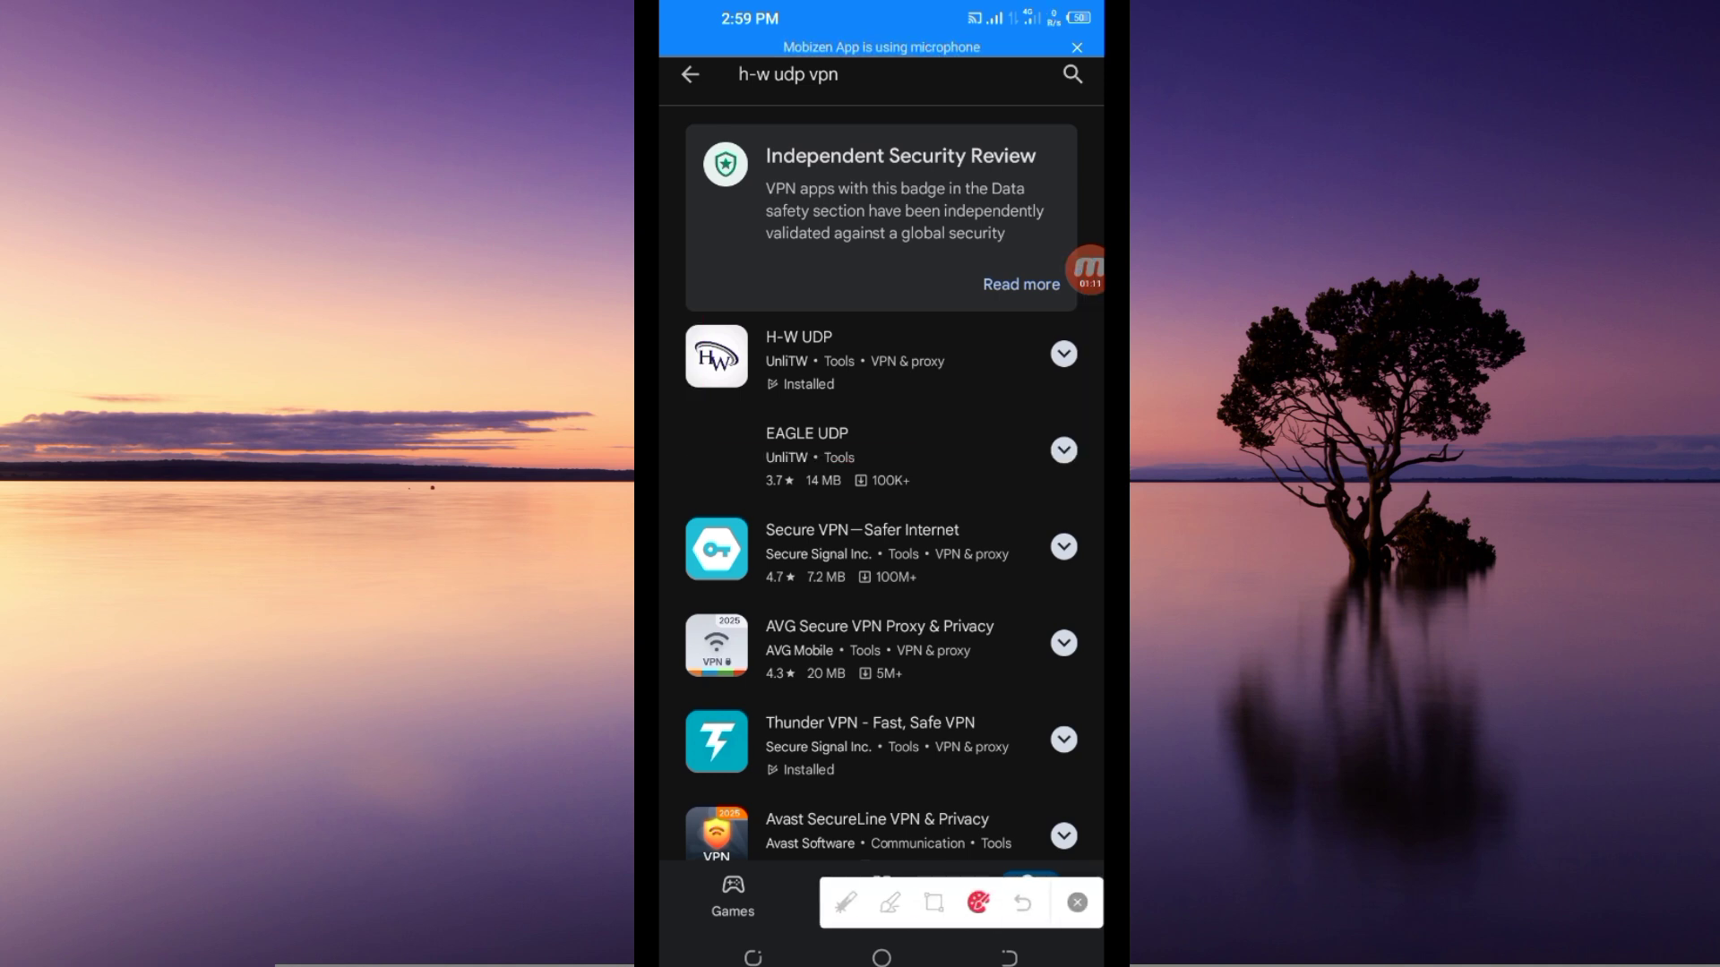
click(887, 901)
mouse_move(881, 369)
mouse_down()
mouse_move(823, 572)
mouse_move(809, 489)
mouse_move(930, 497)
mouse_up()
click(1031, 904)
click(800, 354)
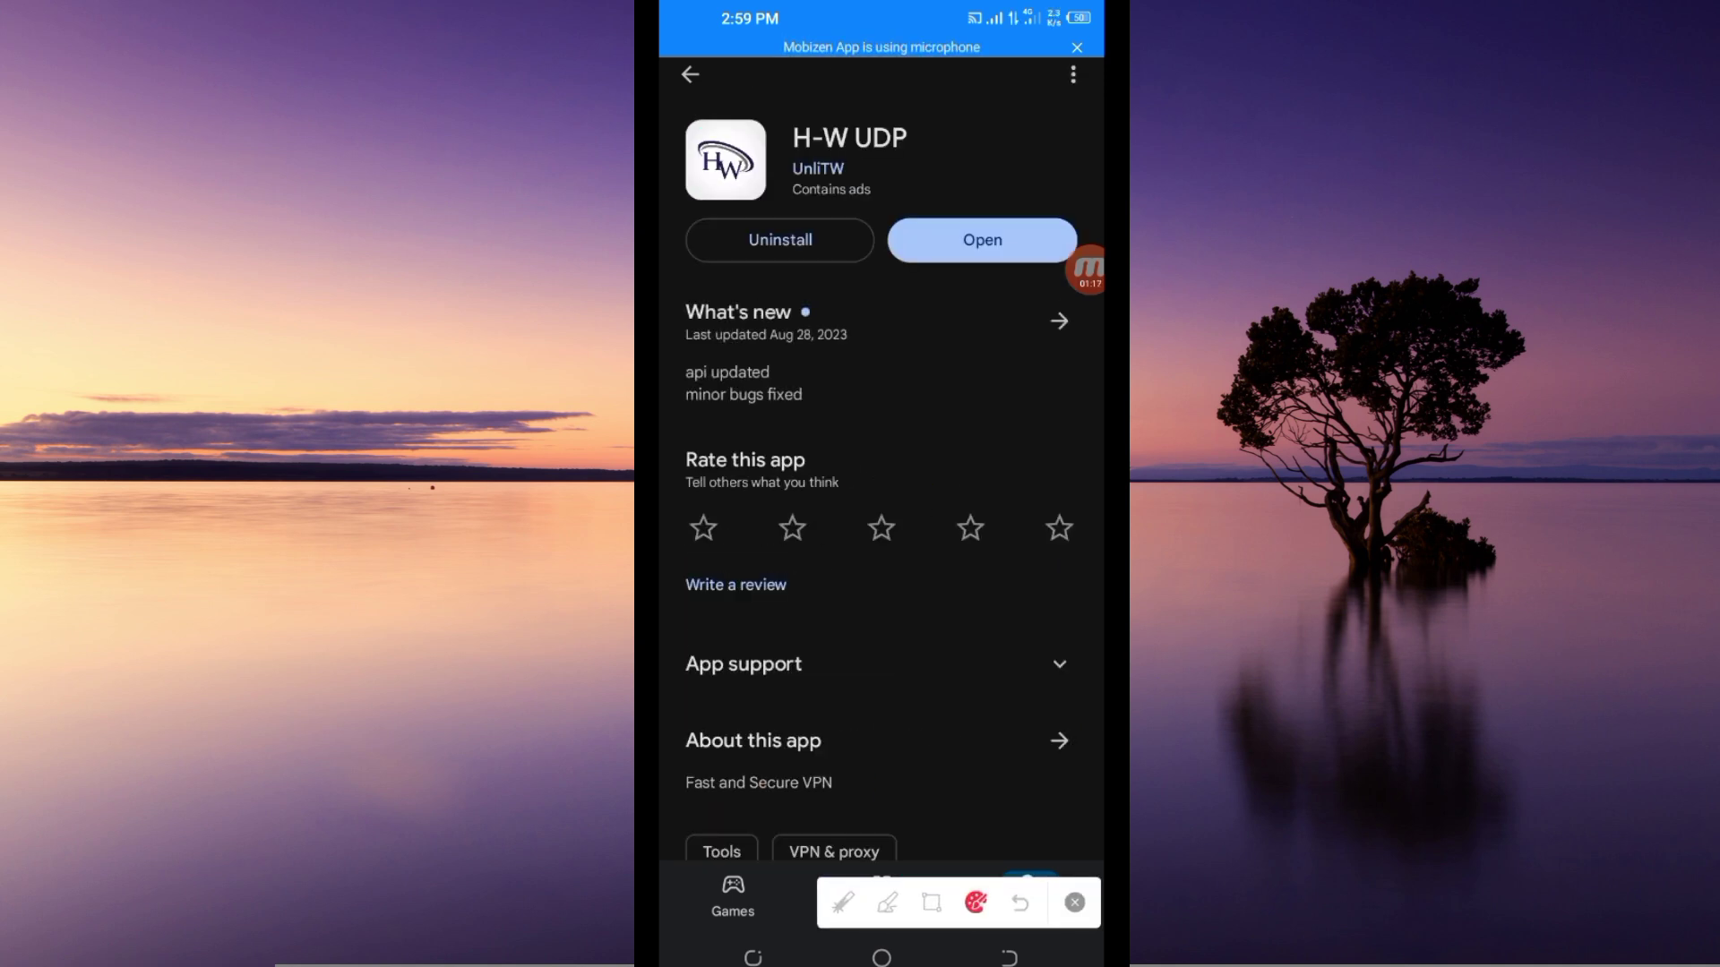
- Launch H-W UDP from its Play Store page, reaching the disconnected main screen
click(930, 903)
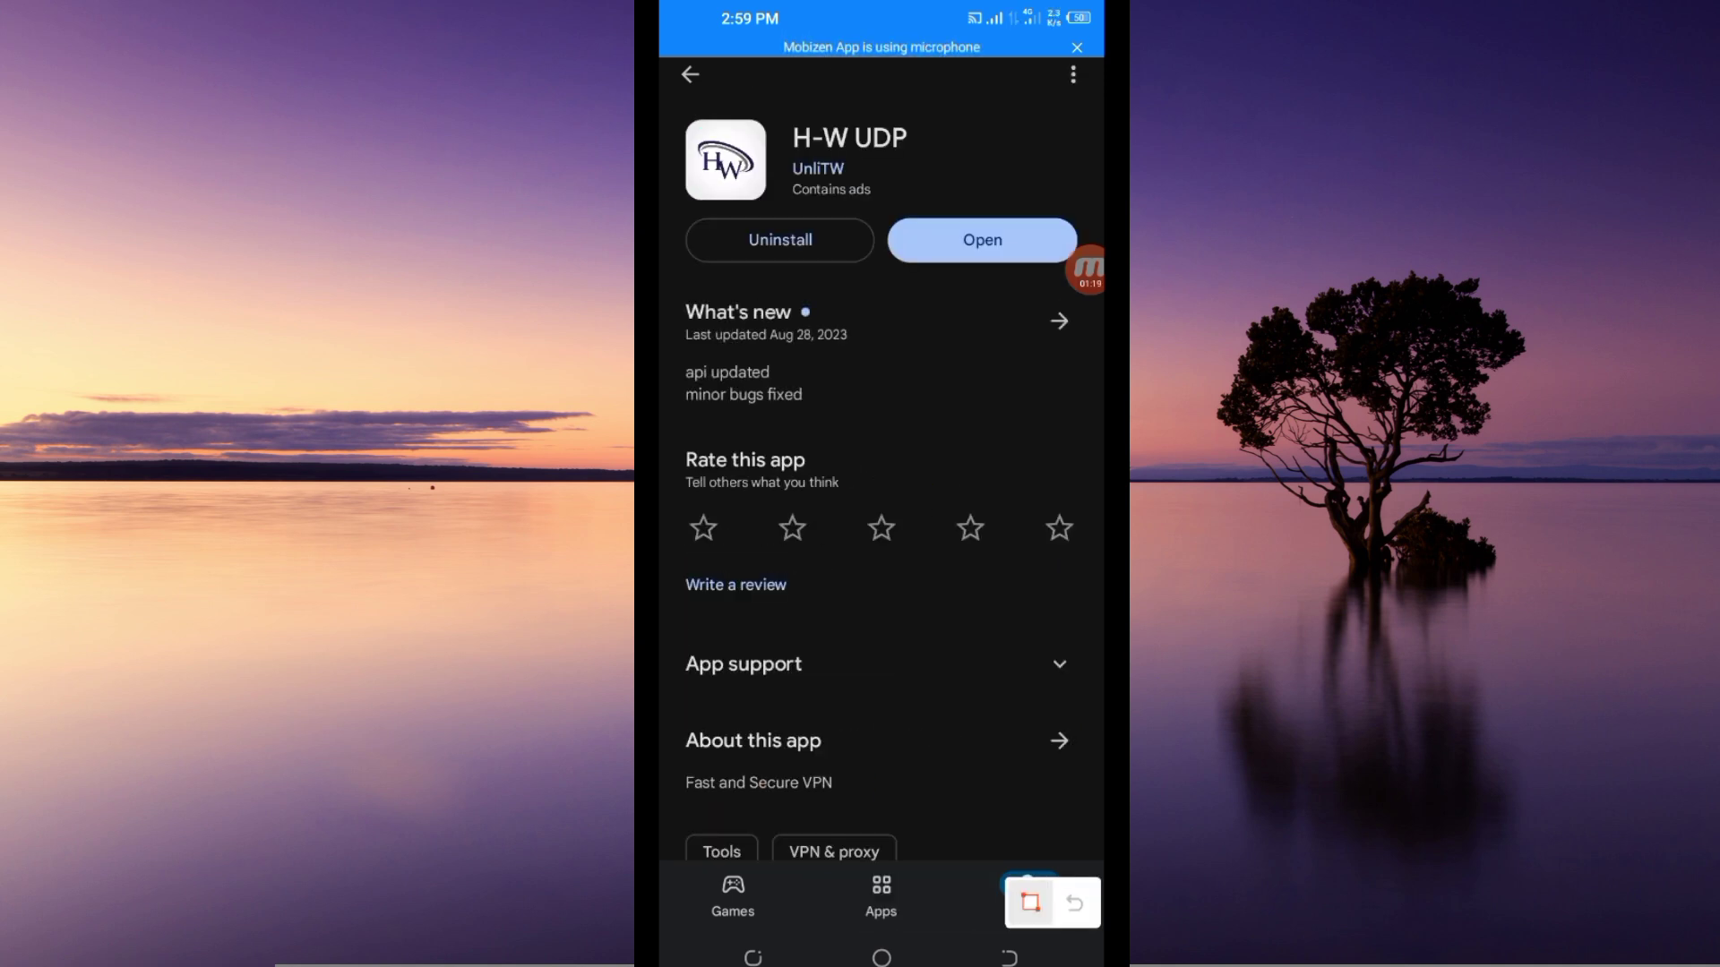
drag(688, 84, 1100, 323)
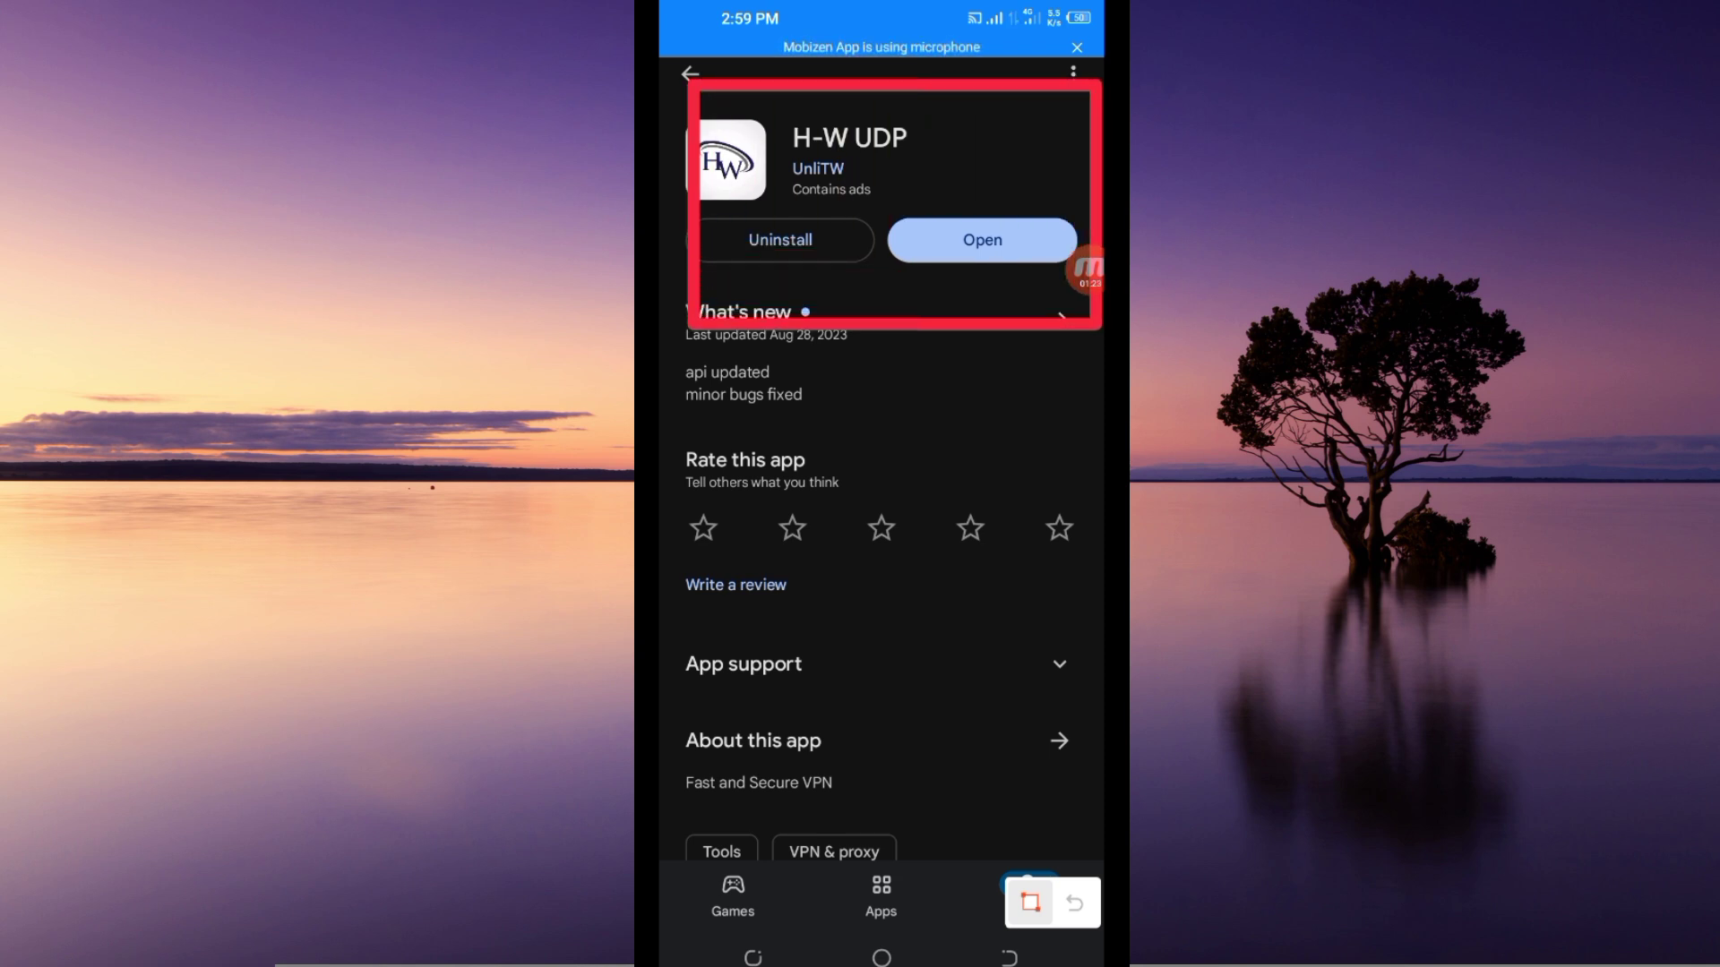
click(1030, 904)
click(837, 903)
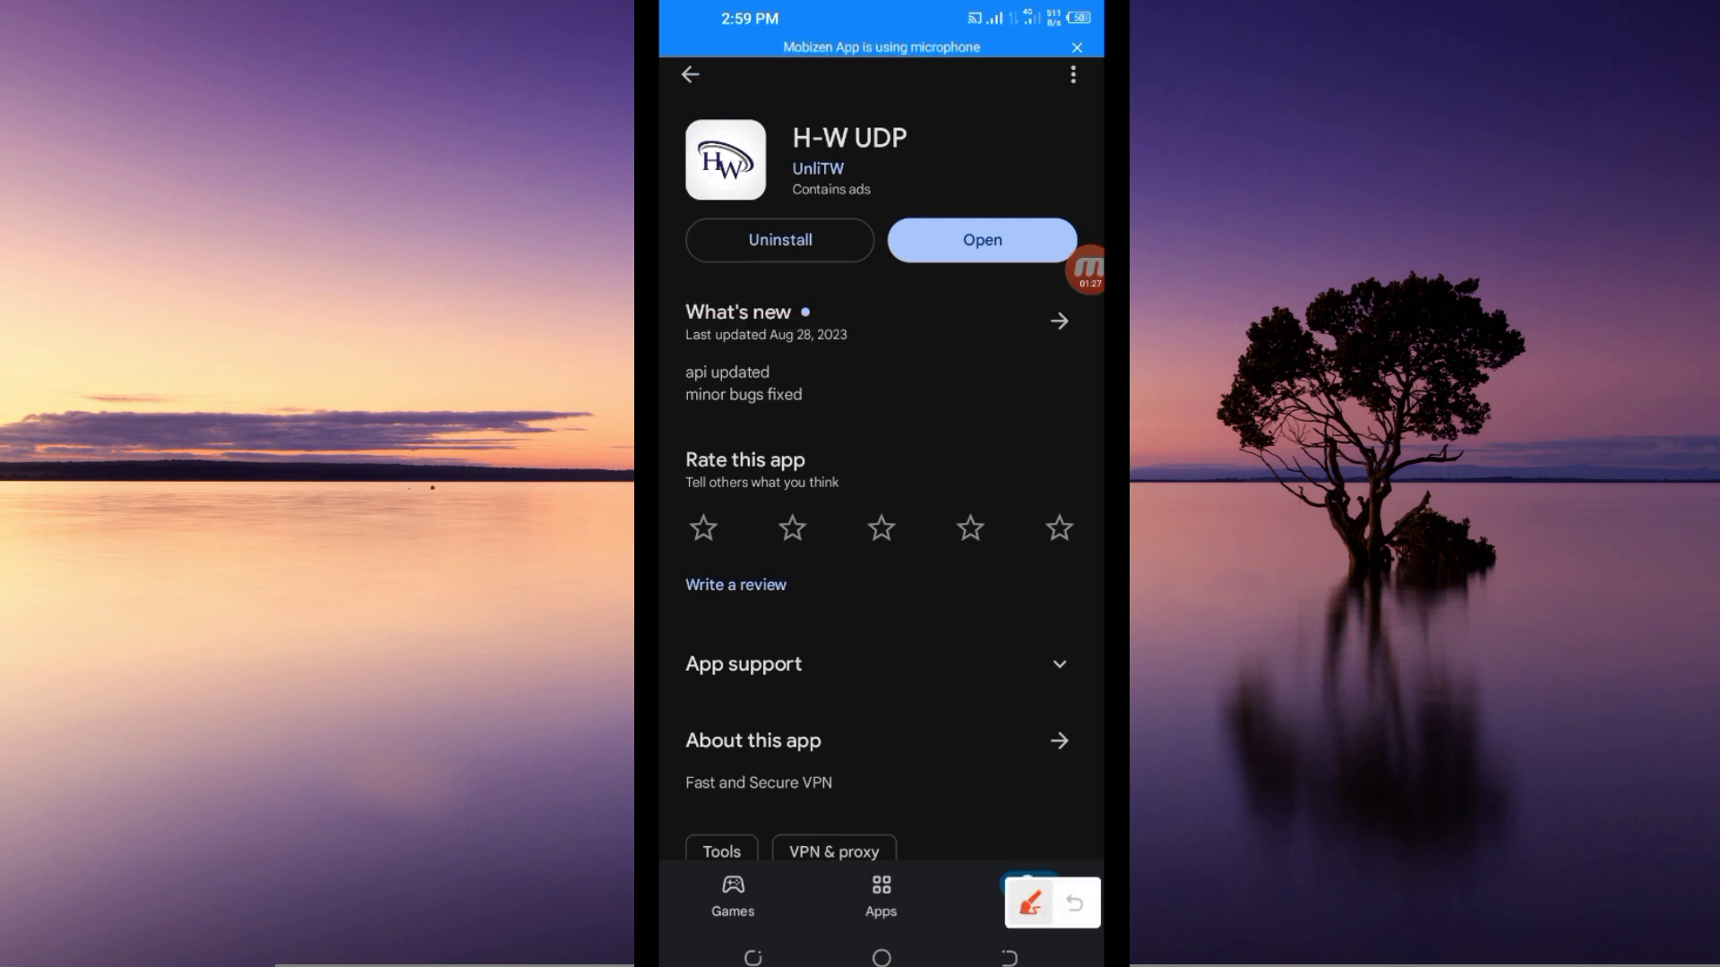
mouse_move(1002, 267)
mouse_down()
mouse_move(895, 486)
mouse_move(890, 392)
mouse_move(1013, 397)
mouse_up()
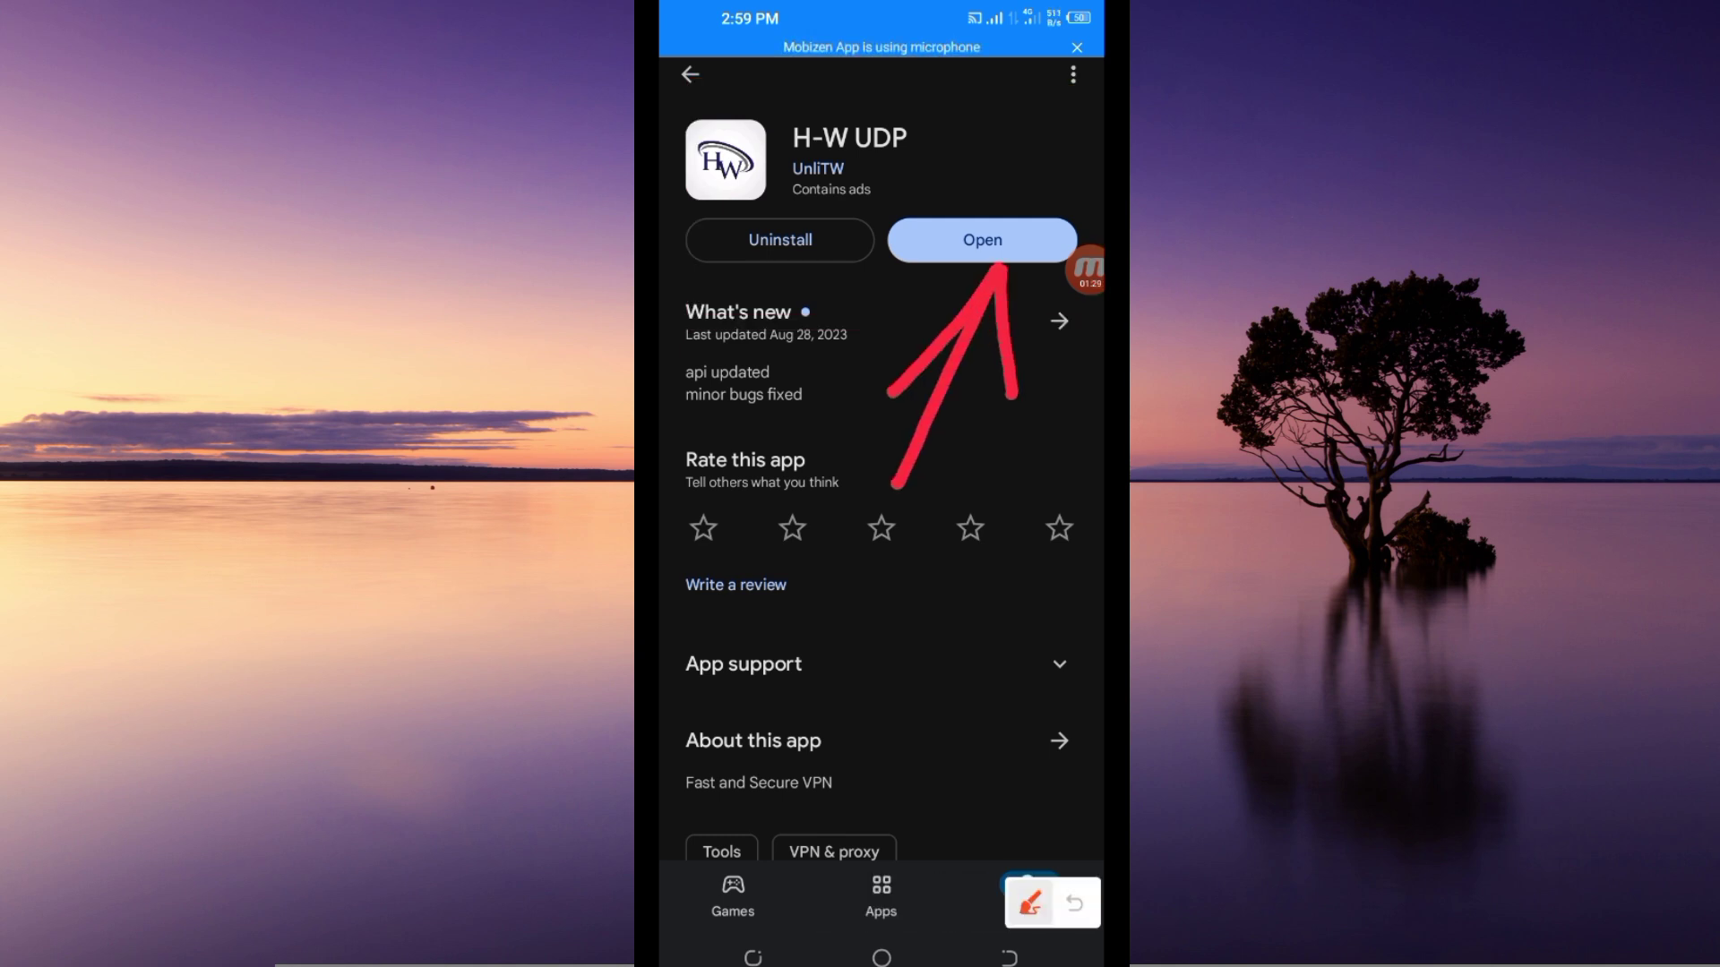
click(1031, 903)
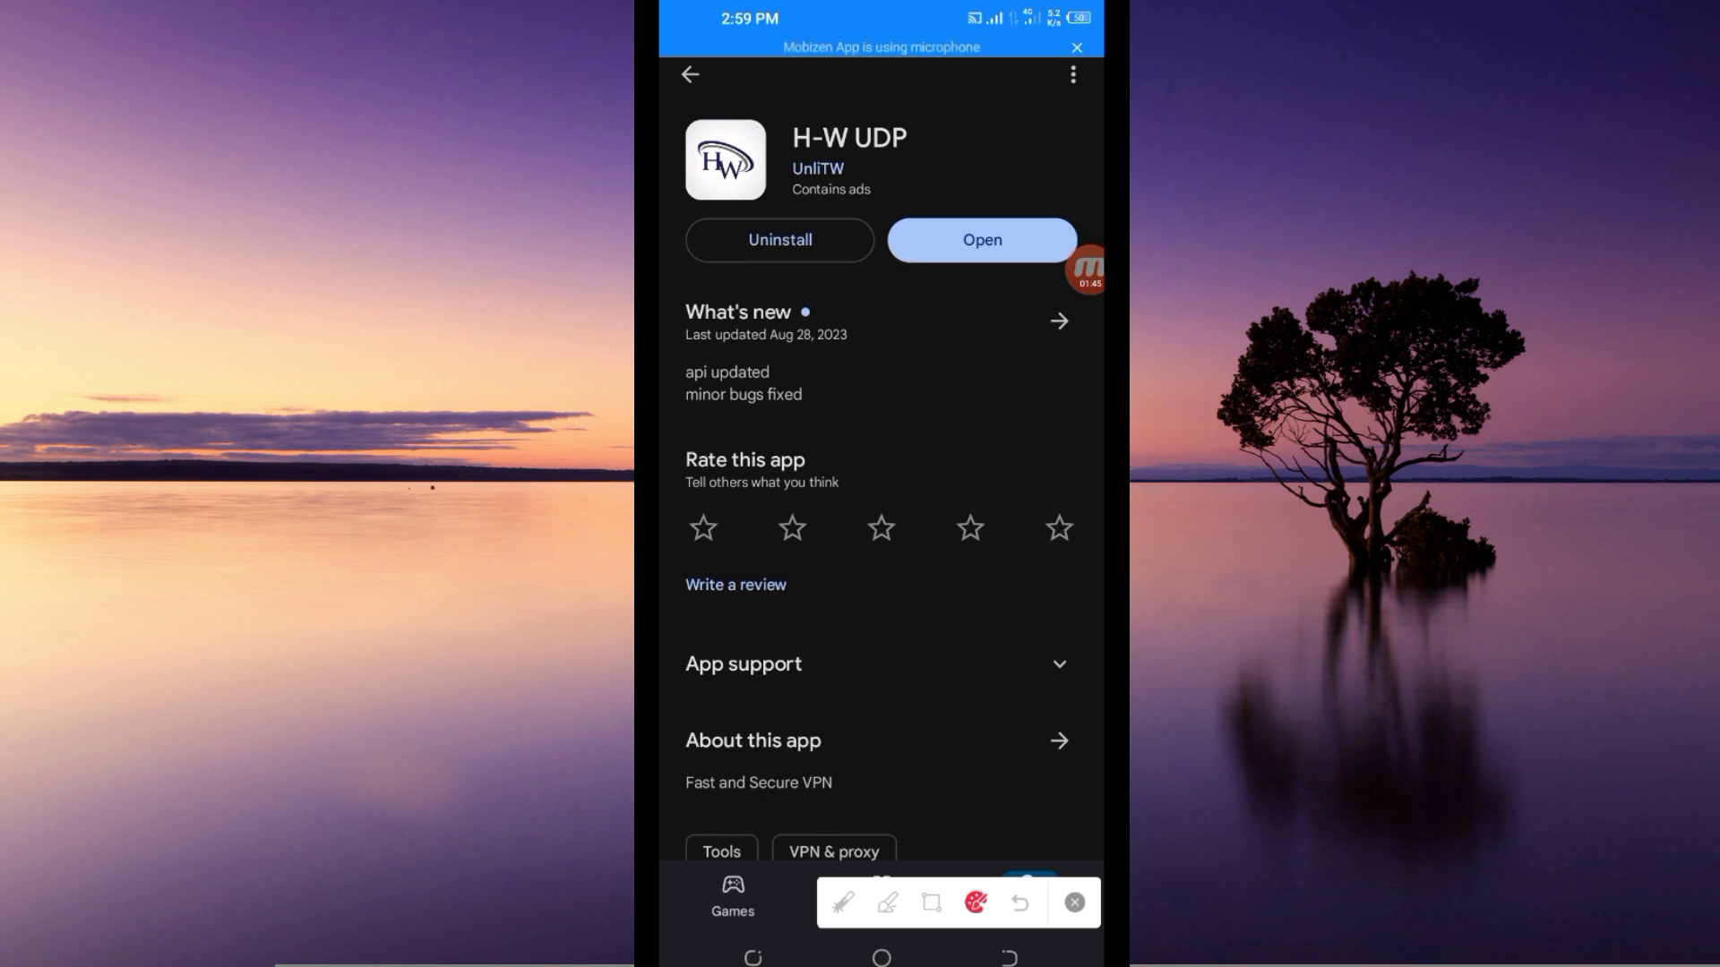
click(842, 903)
drag(980, 285, 917, 470)
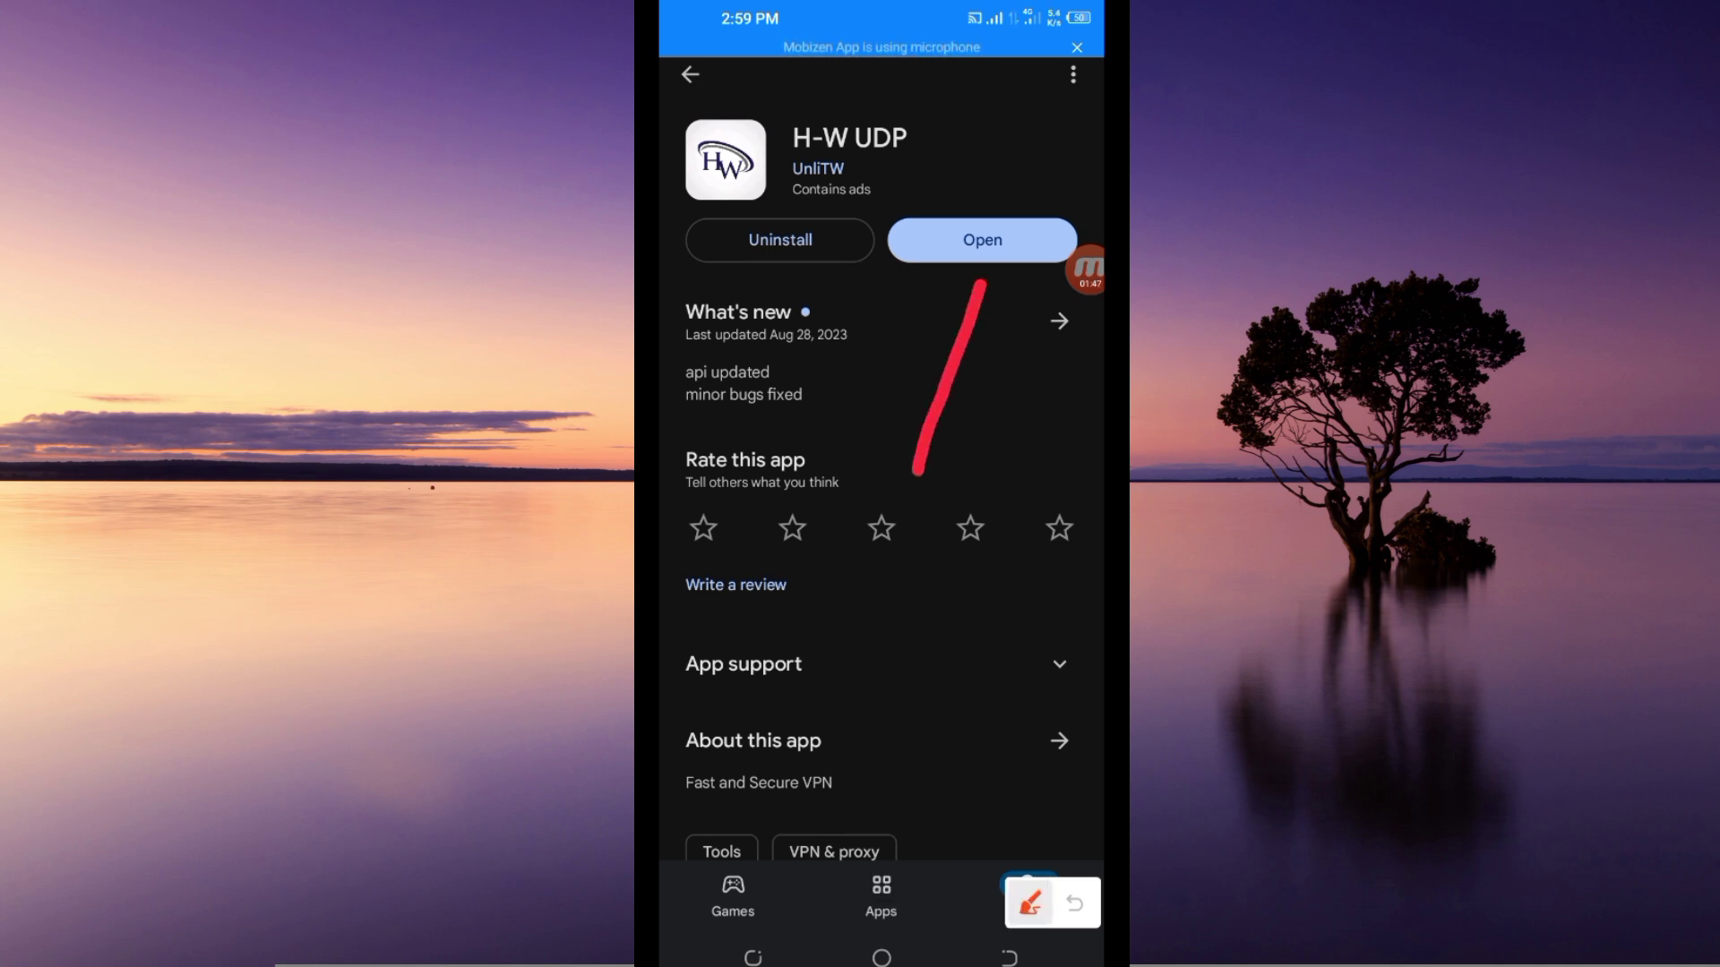
drag(890, 397, 987, 387)
click(1031, 903)
click(983, 239)
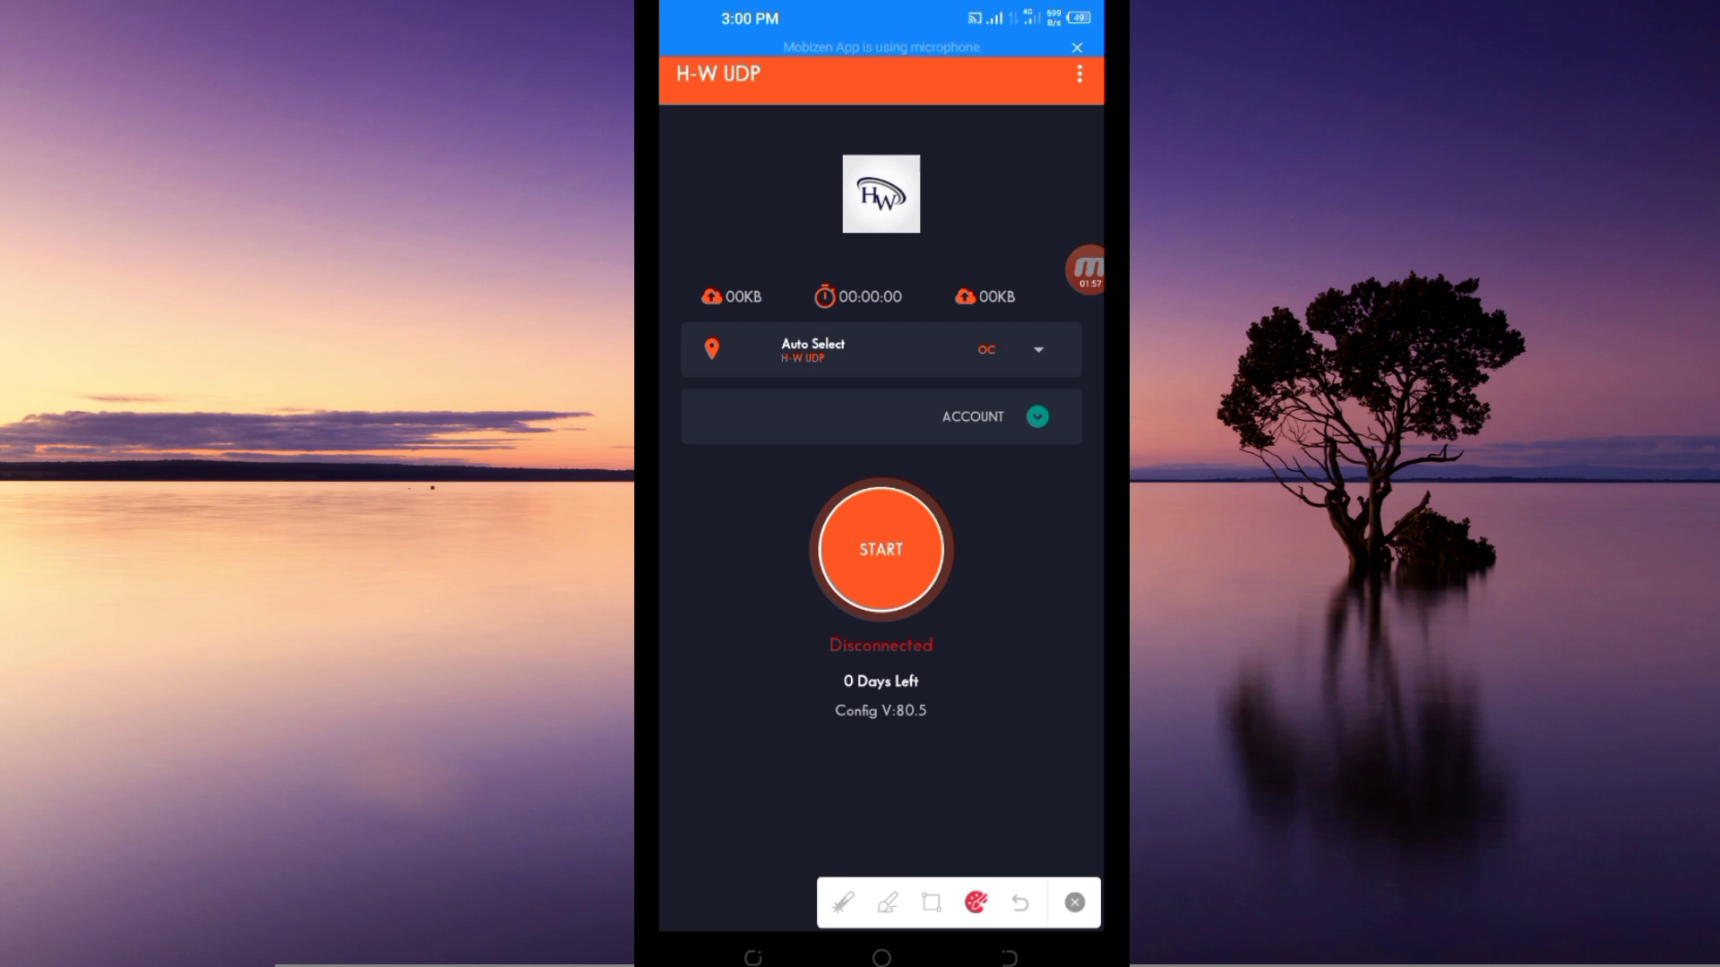
- Open H-W UDP's overflow menu (Check Update, Logs, Clear, Exit), then dismiss it
drag(1079, 94, 965, 344)
mouse_move(1062, 94)
mouse_down()
mouse_move(970, 202)
mouse_move(1071, 197)
mouse_move(1072, 214)
mouse_up()
click(1030, 904)
click(1079, 75)
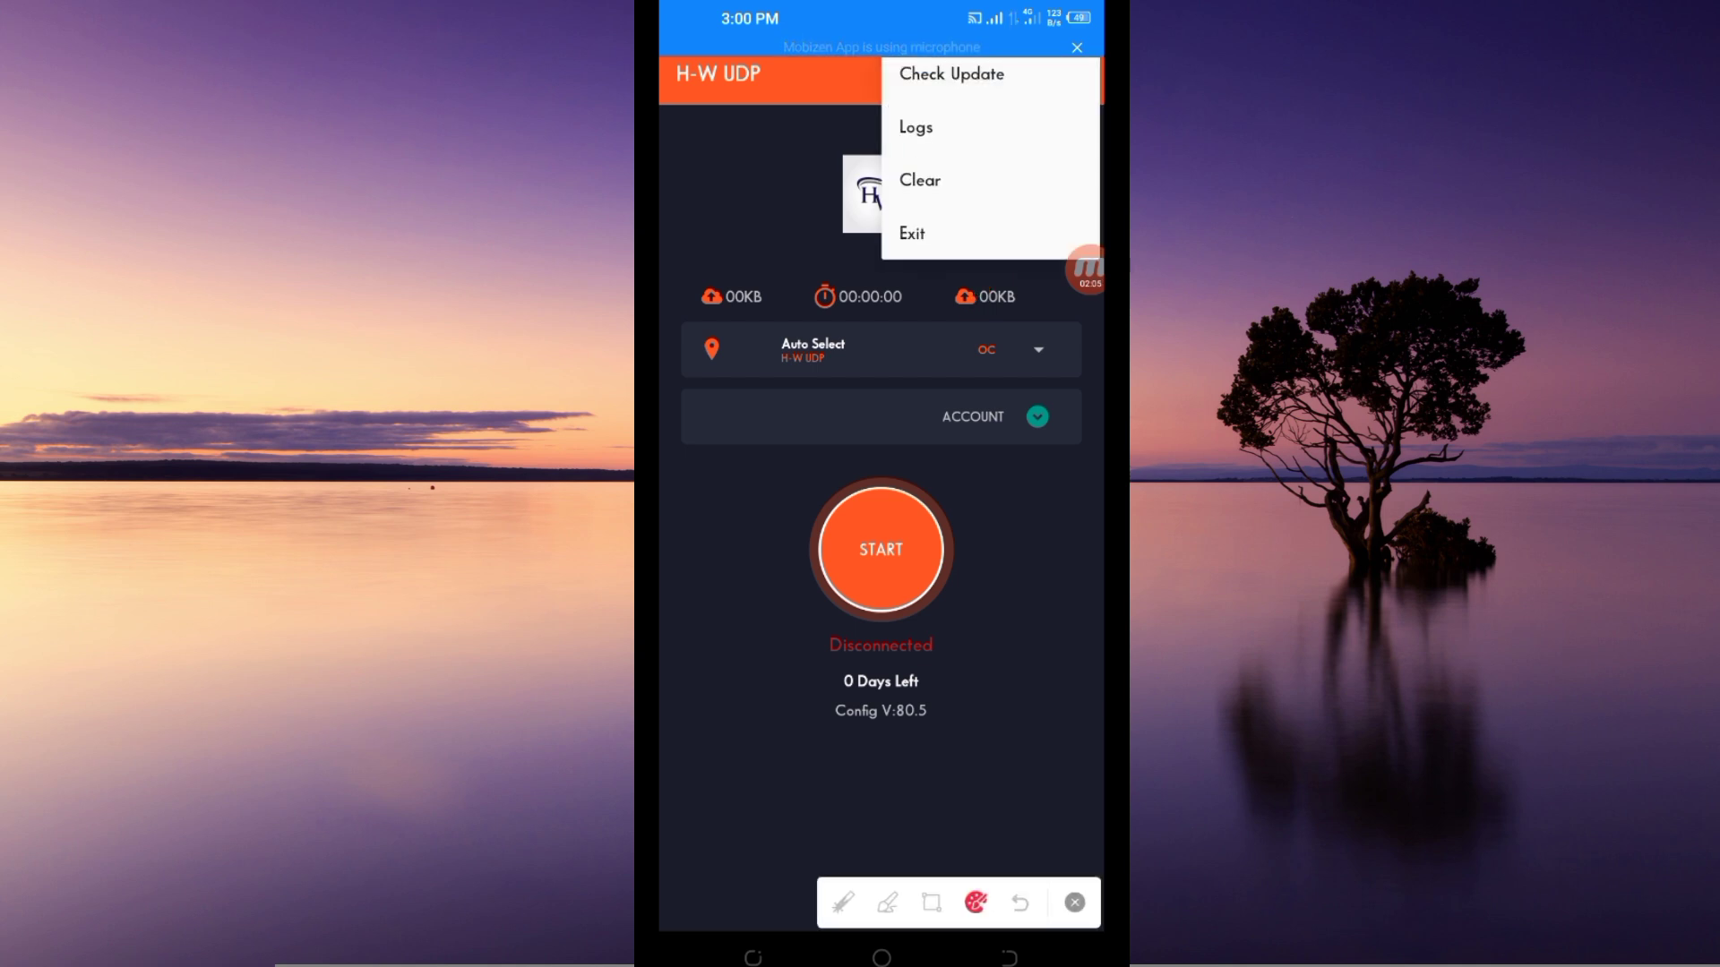
click(887, 903)
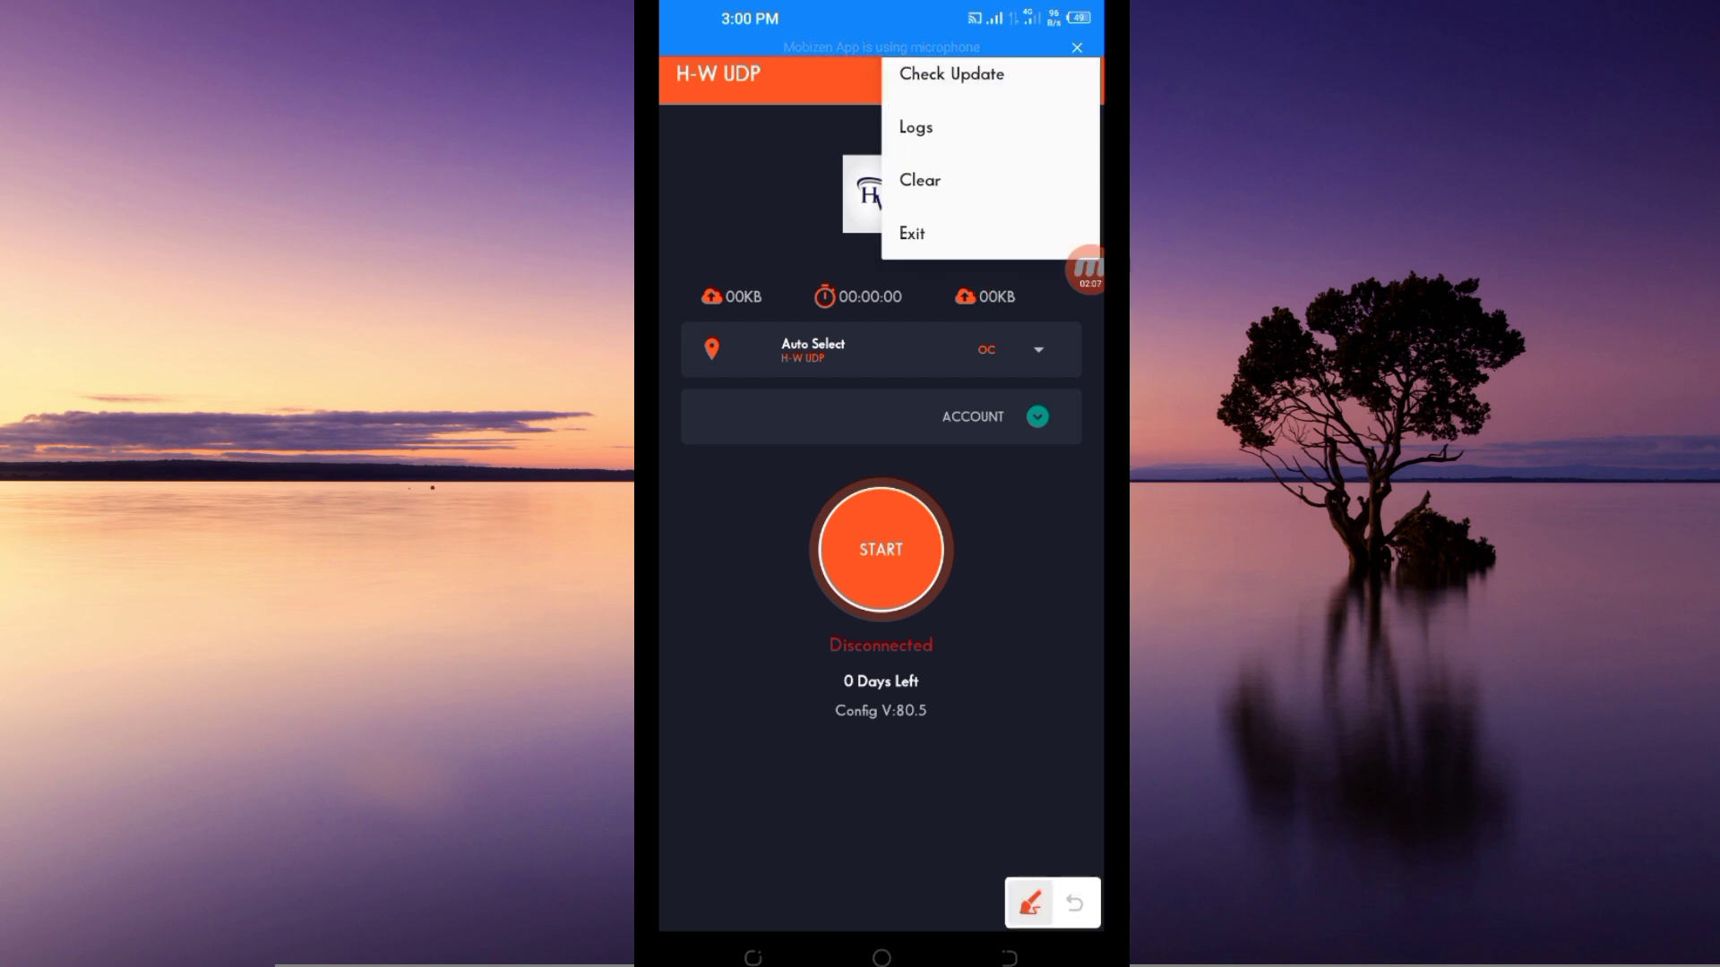
mouse_move(992, 98)
mouse_down()
mouse_move(935, 263)
mouse_move(901, 173)
mouse_move(1003, 177)
mouse_up()
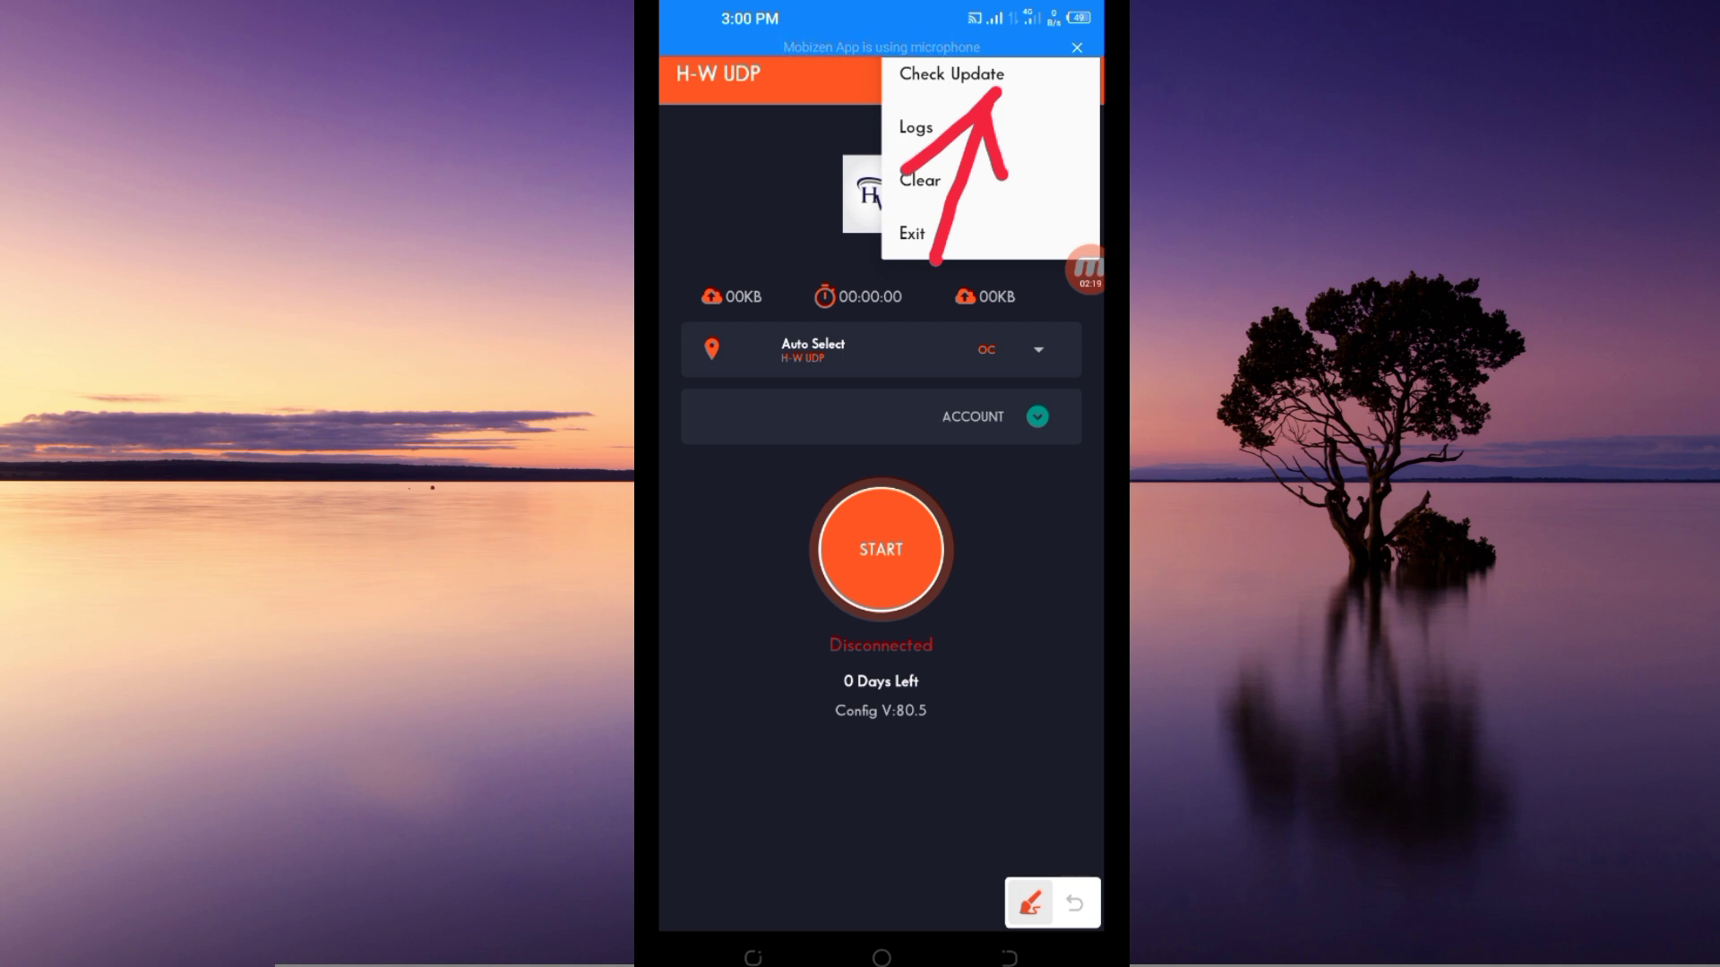
click(1029, 904)
key(Escape)
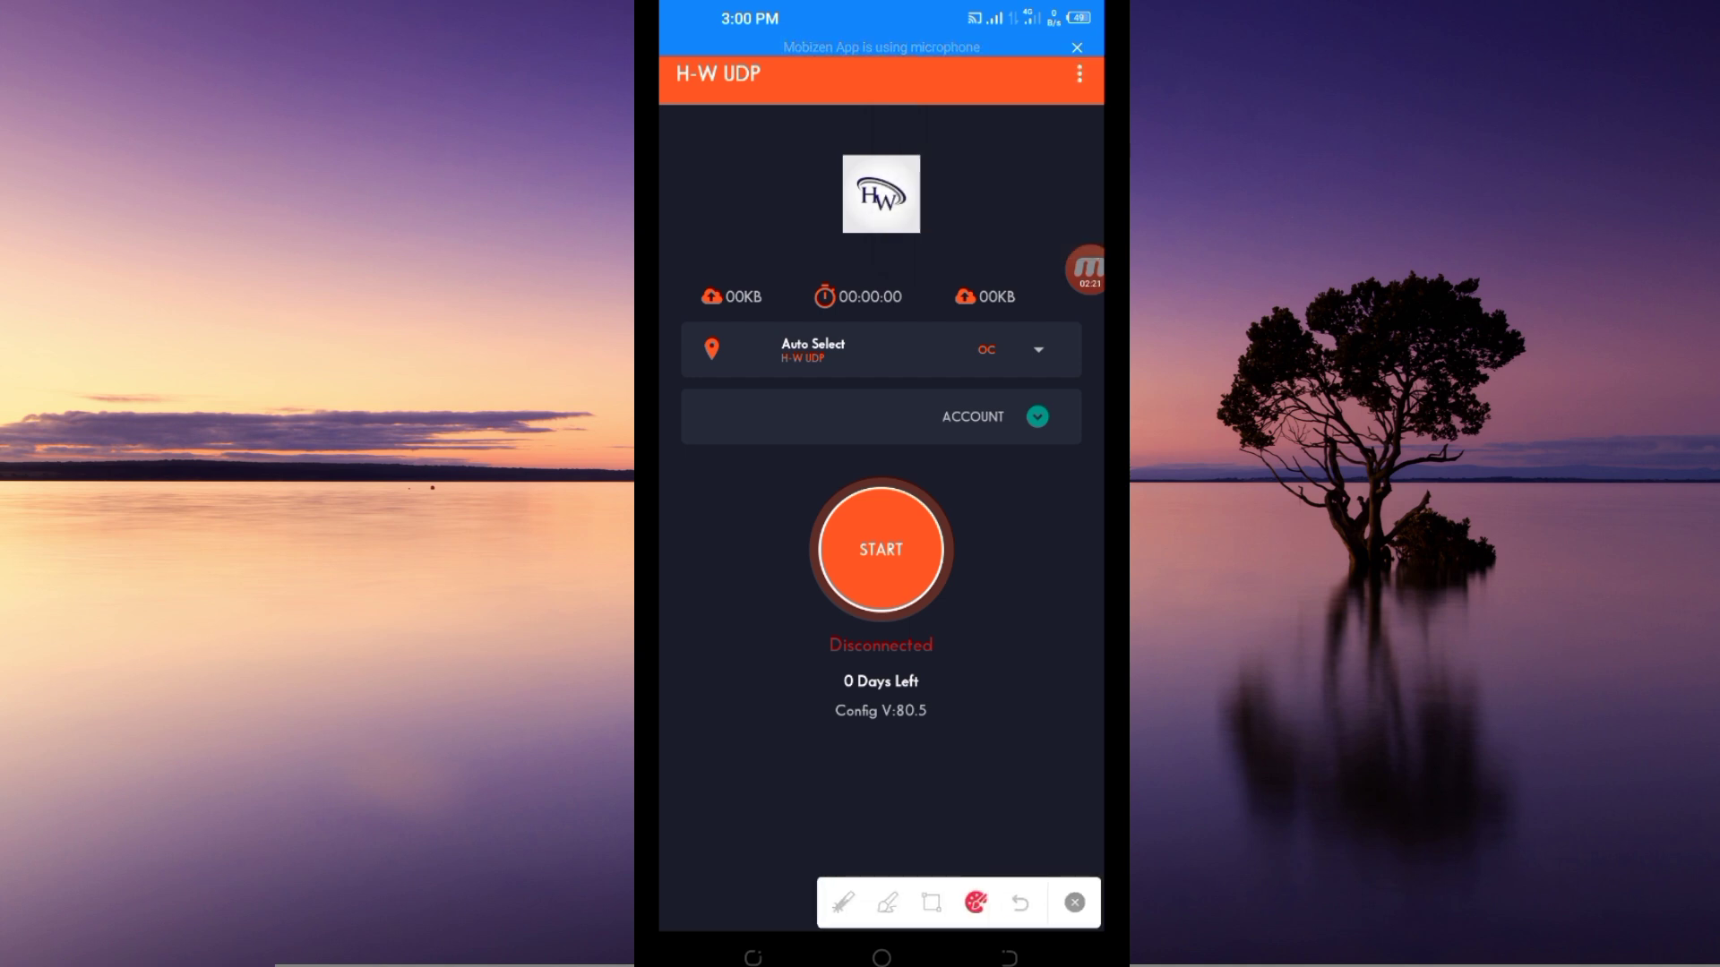
click(887, 903)
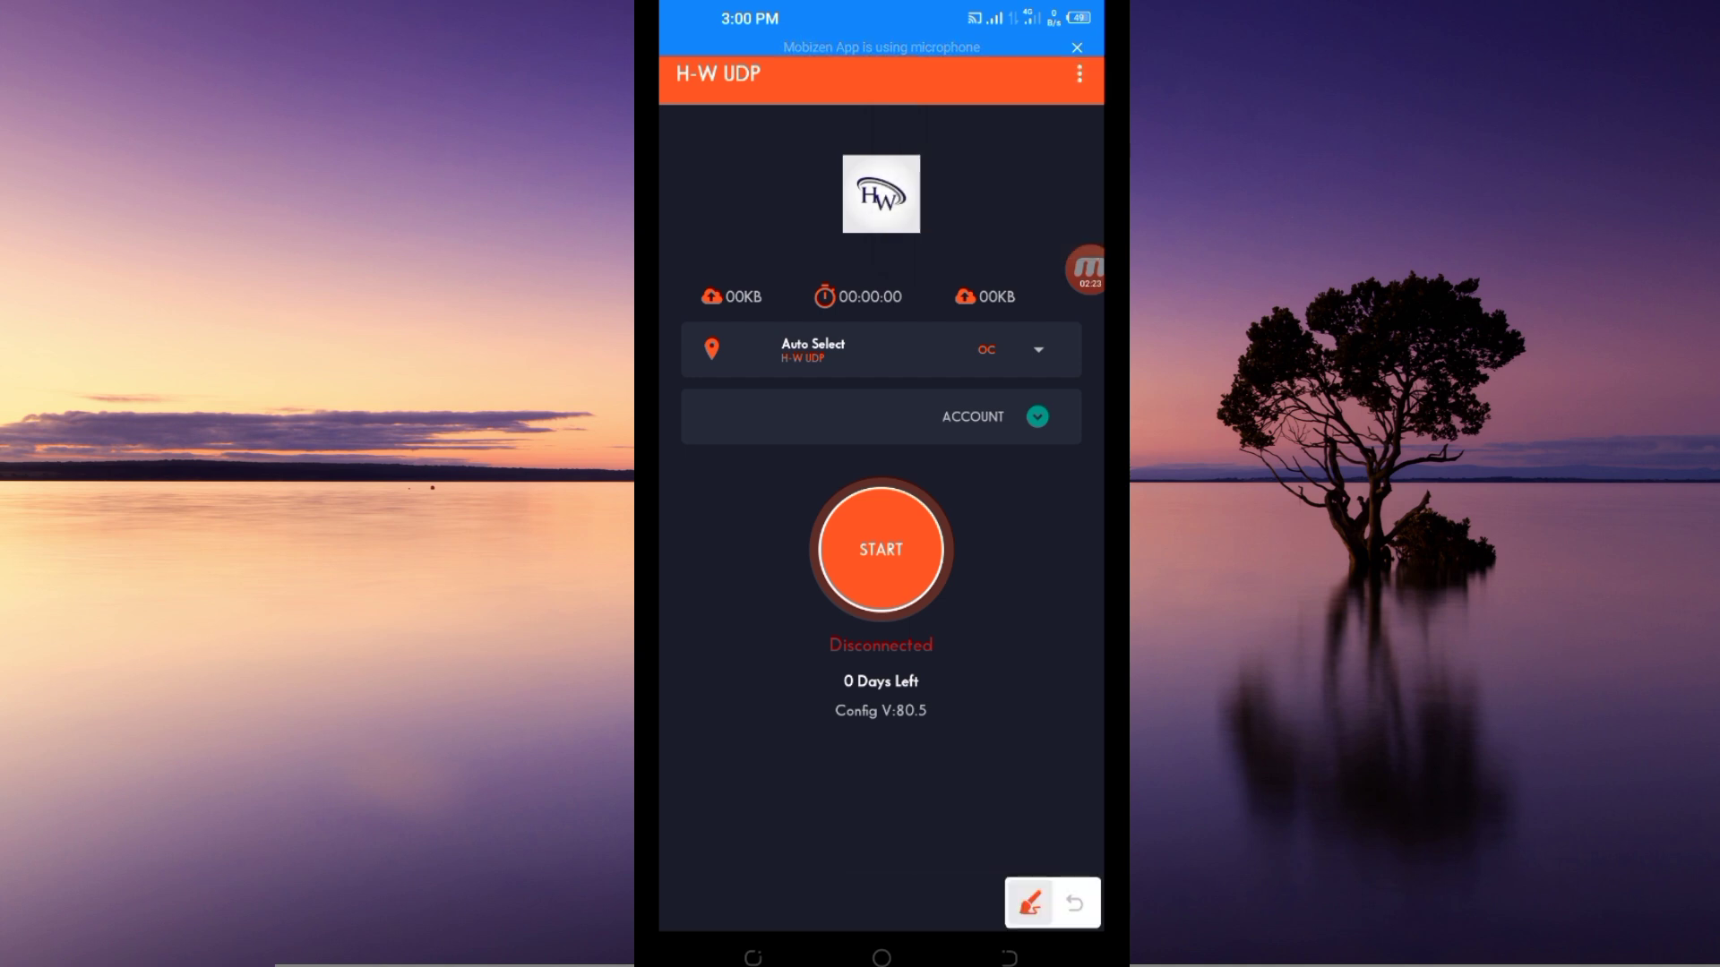
mouse_move(1034, 314)
mouse_down()
mouse_move(737, 293)
mouse_move(674, 326)
mouse_move(727, 395)
mouse_move(846, 417)
mouse_move(992, 419)
mouse_move(1076, 363)
mouse_move(1021, 312)
mouse_move(902, 290)
mouse_up()
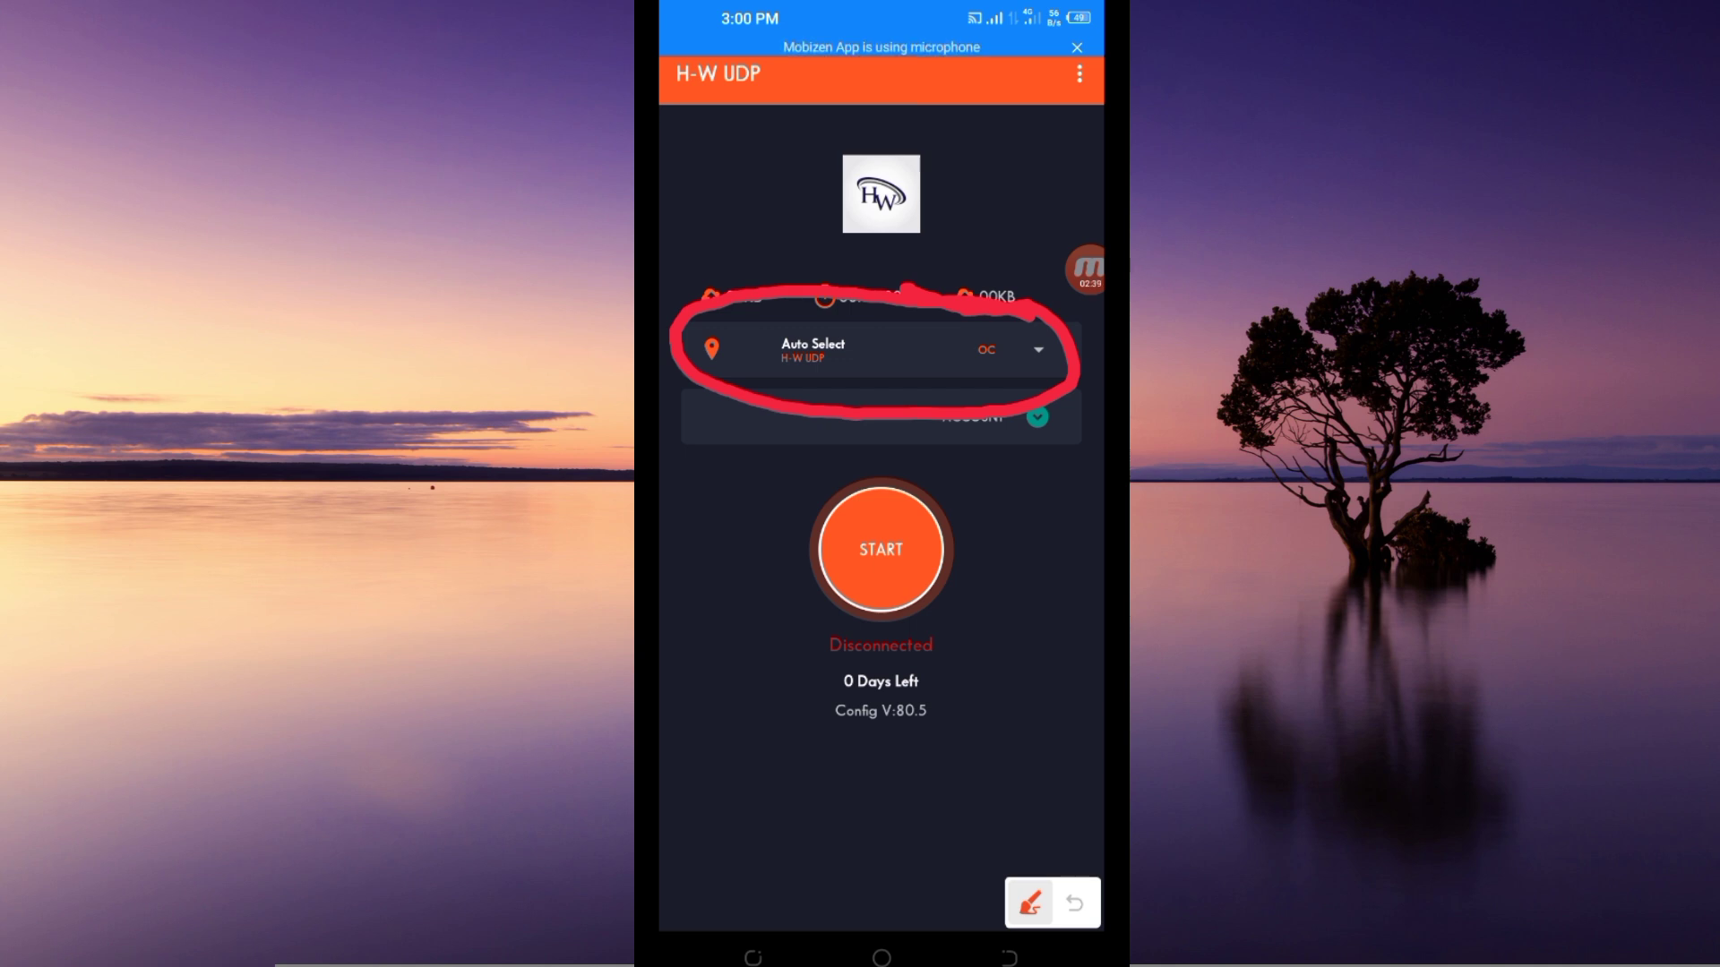
click(1076, 903)
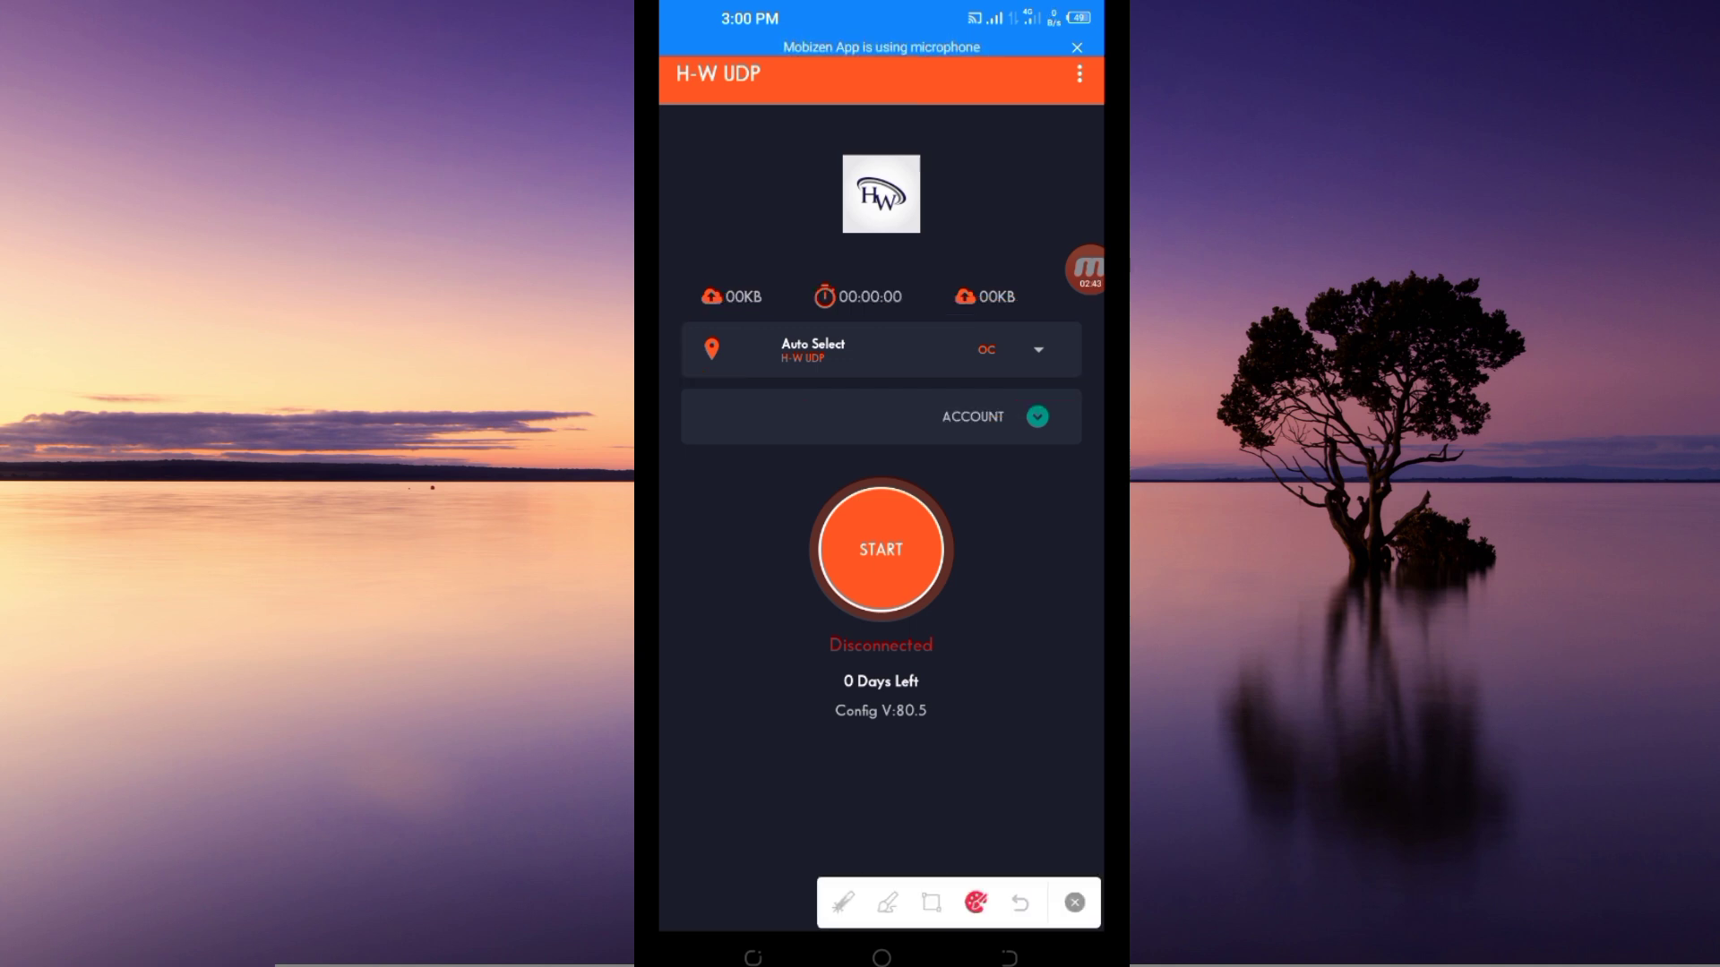
mouse_move(998, 306)
mouse_down()
mouse_move(1009, 315)
mouse_move(988, 294)
mouse_up()
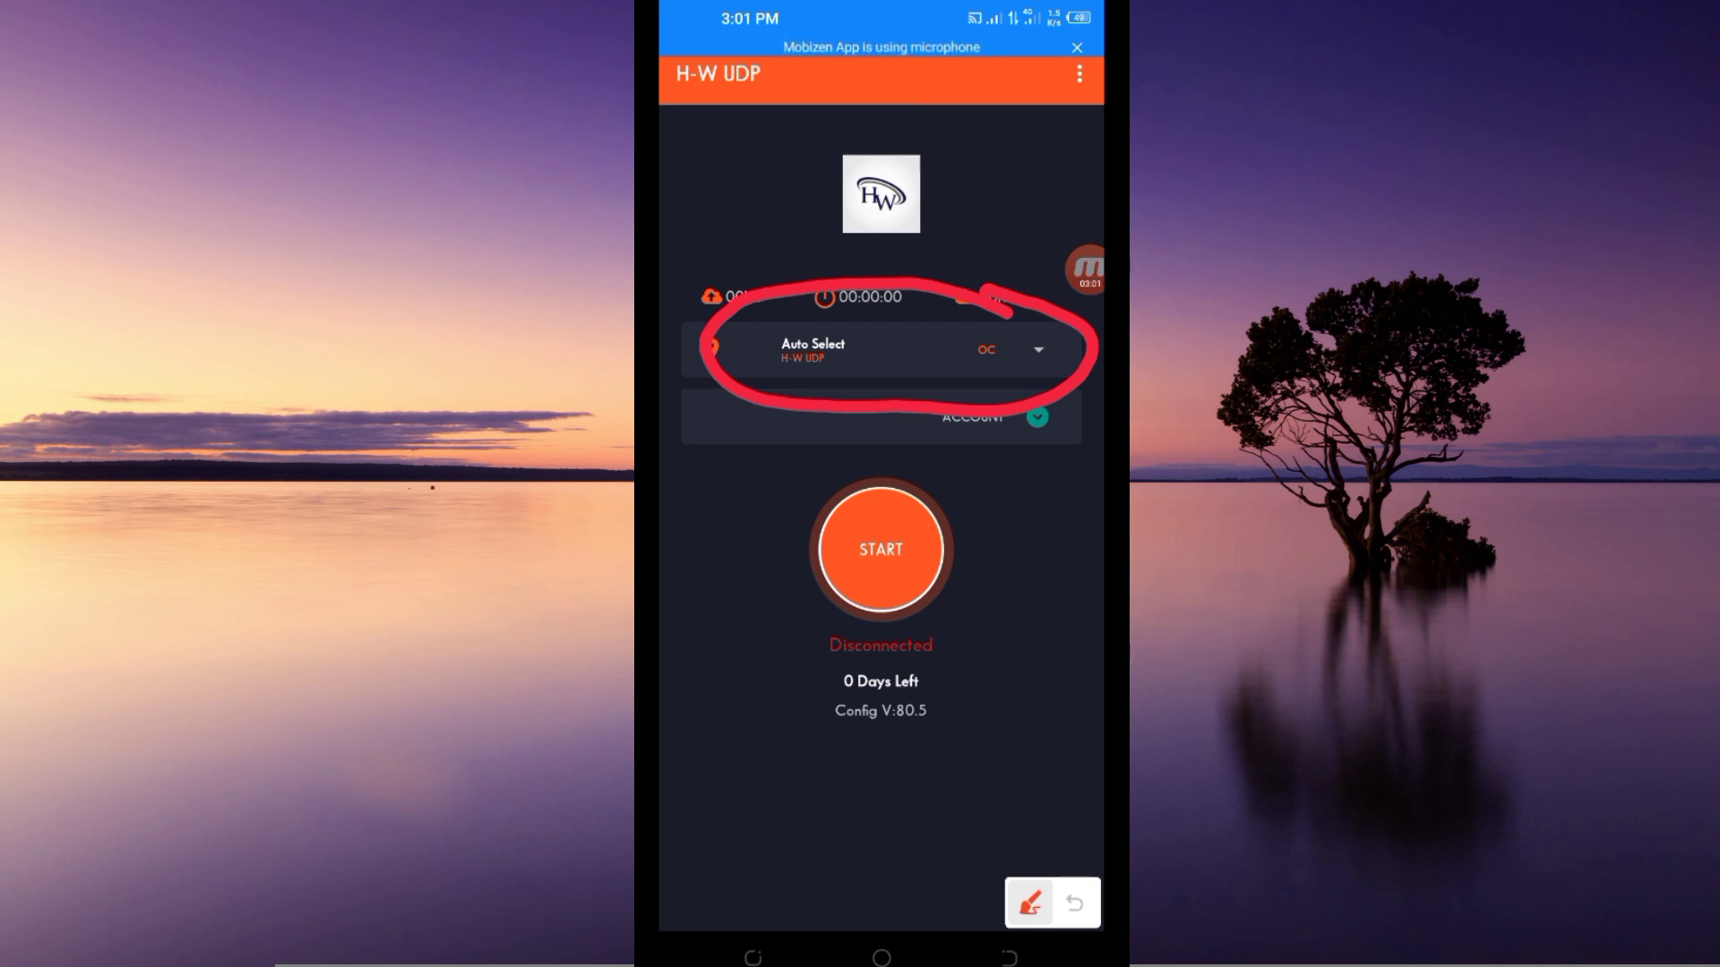
click(1074, 903)
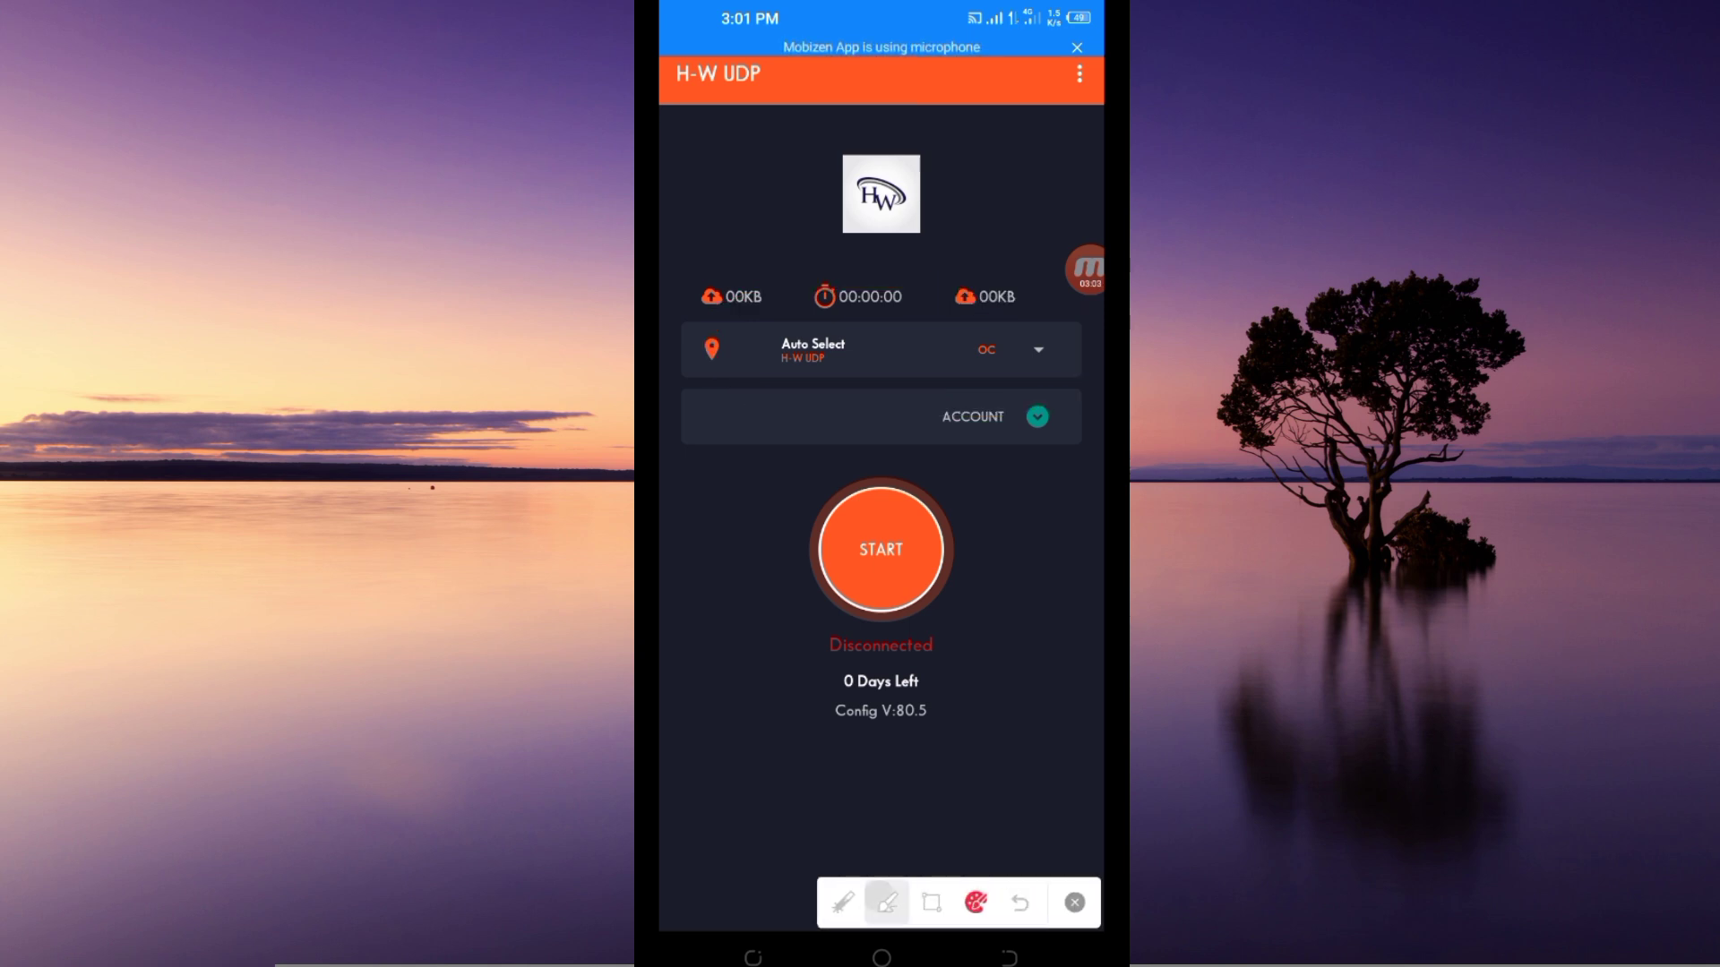
click(843, 903)
mouse_move(1075, 384)
mouse_down()
mouse_move(778, 373)
mouse_move(1075, 440)
mouse_move(834, 377)
mouse_up()
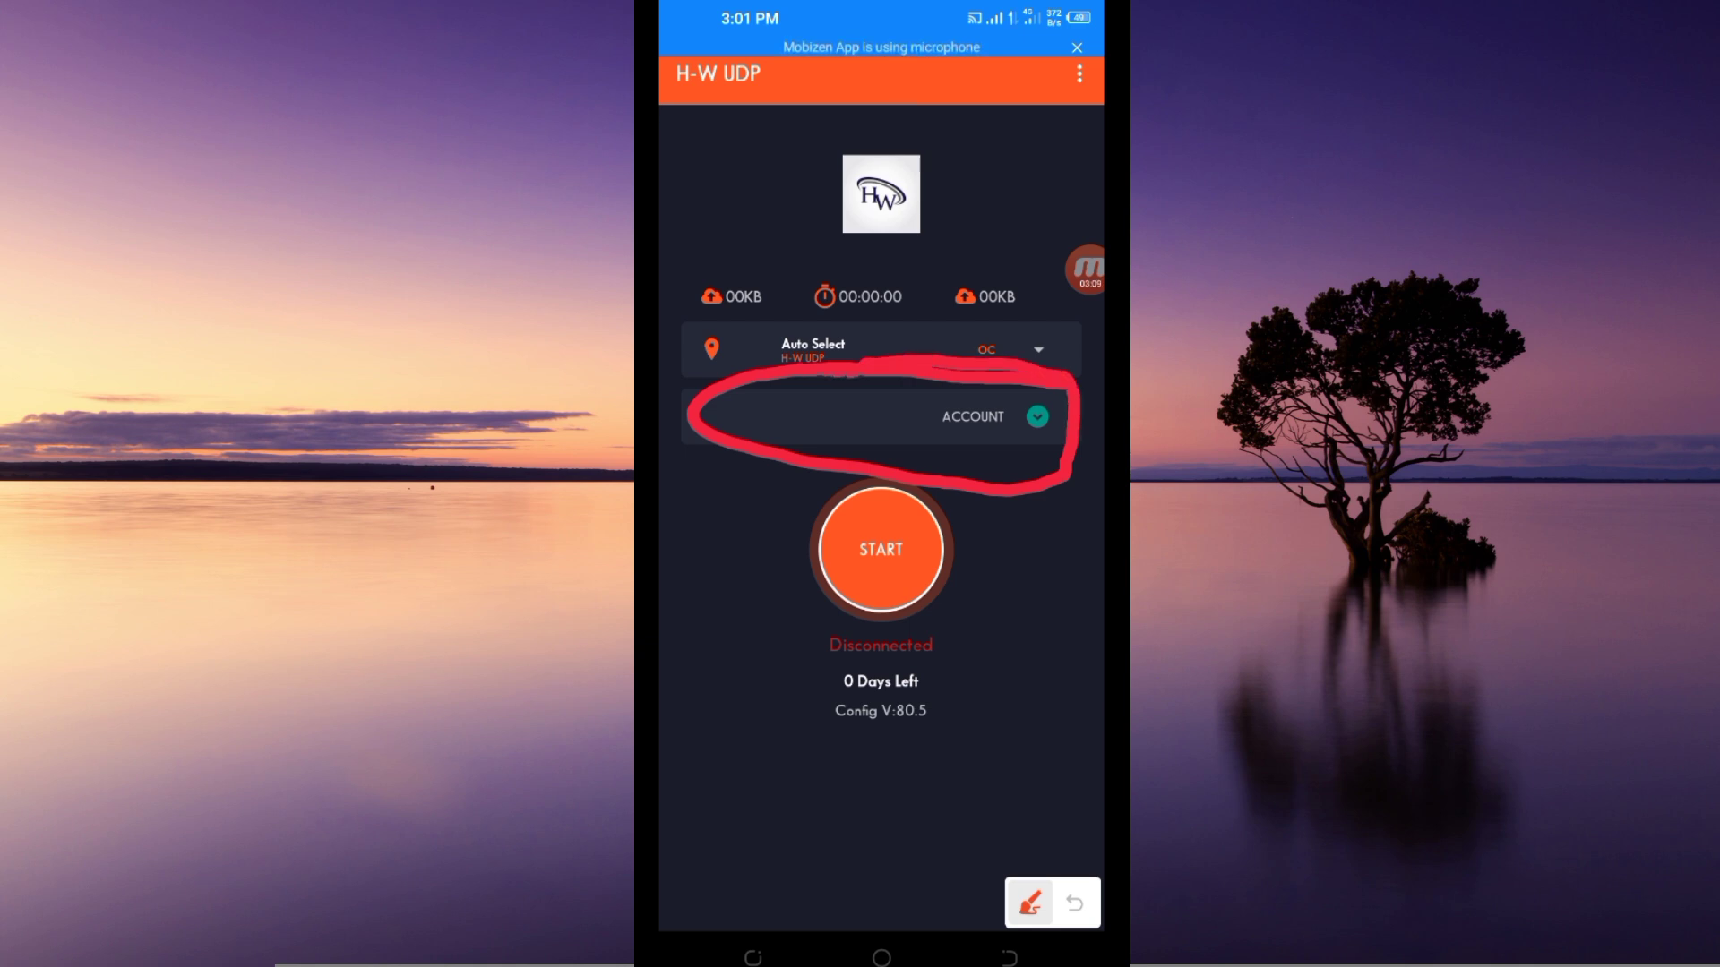
- Reveal the account fields and replace the username with 12345
click(1031, 903)
click(1036, 416)
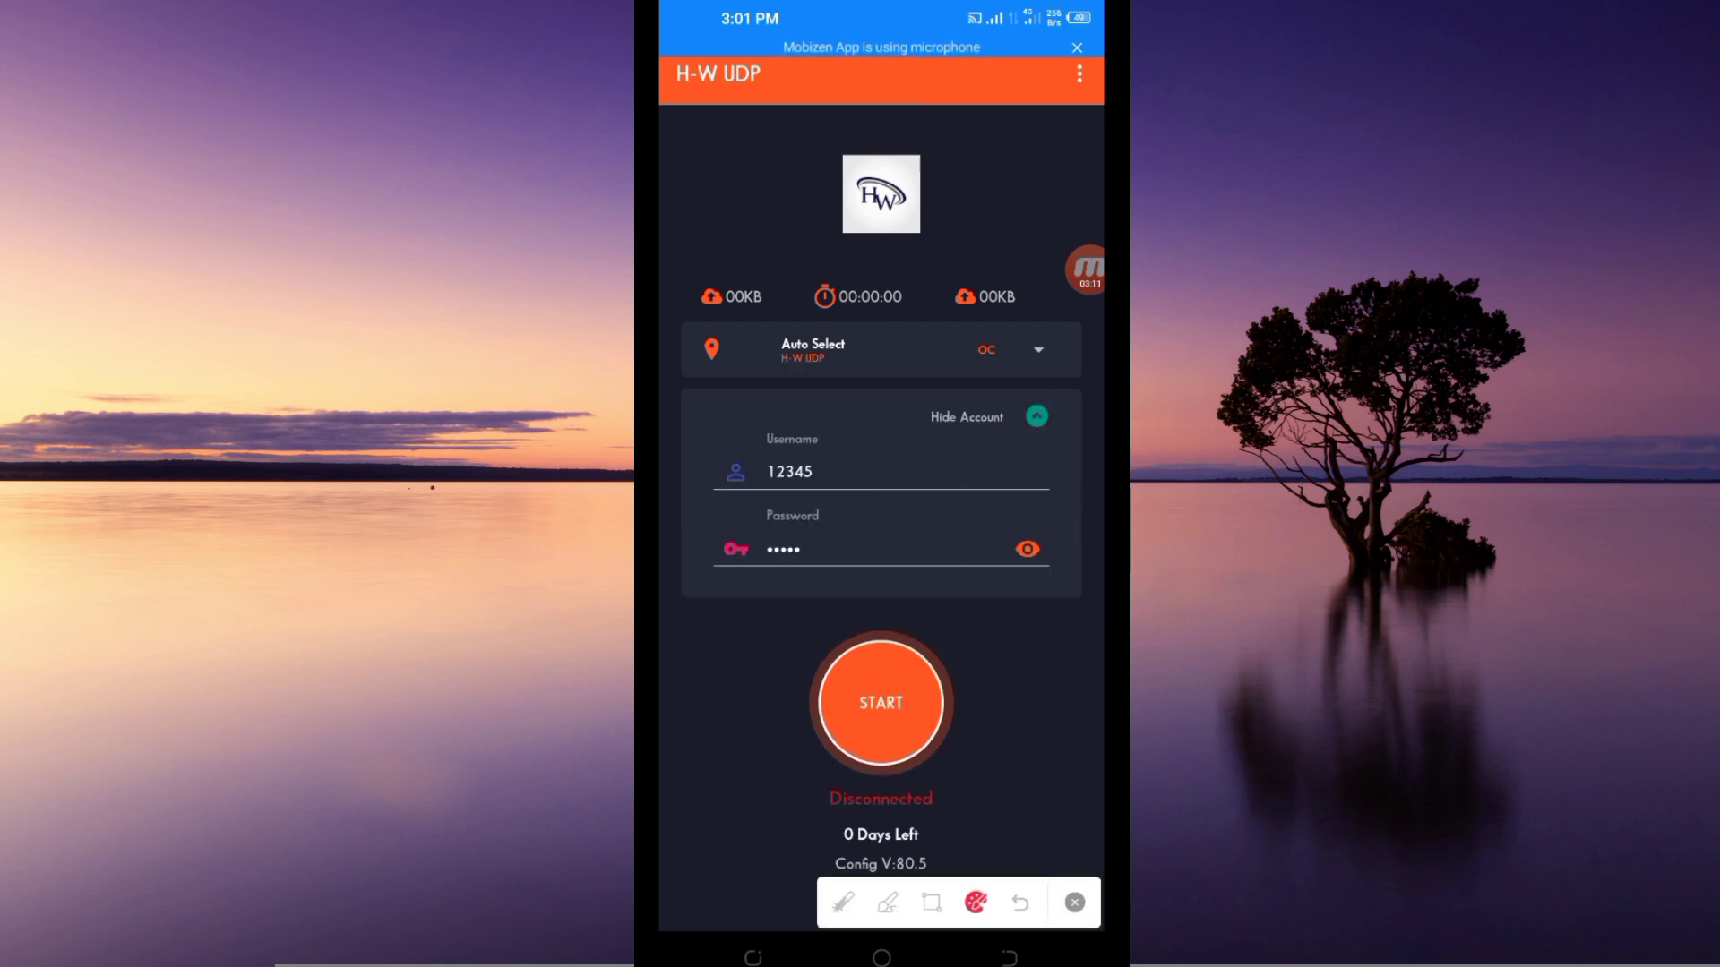
click(873, 472)
key(BackSpace)
key(BackSpace)
key(BackSpace)
click(693, 896)
text(12)
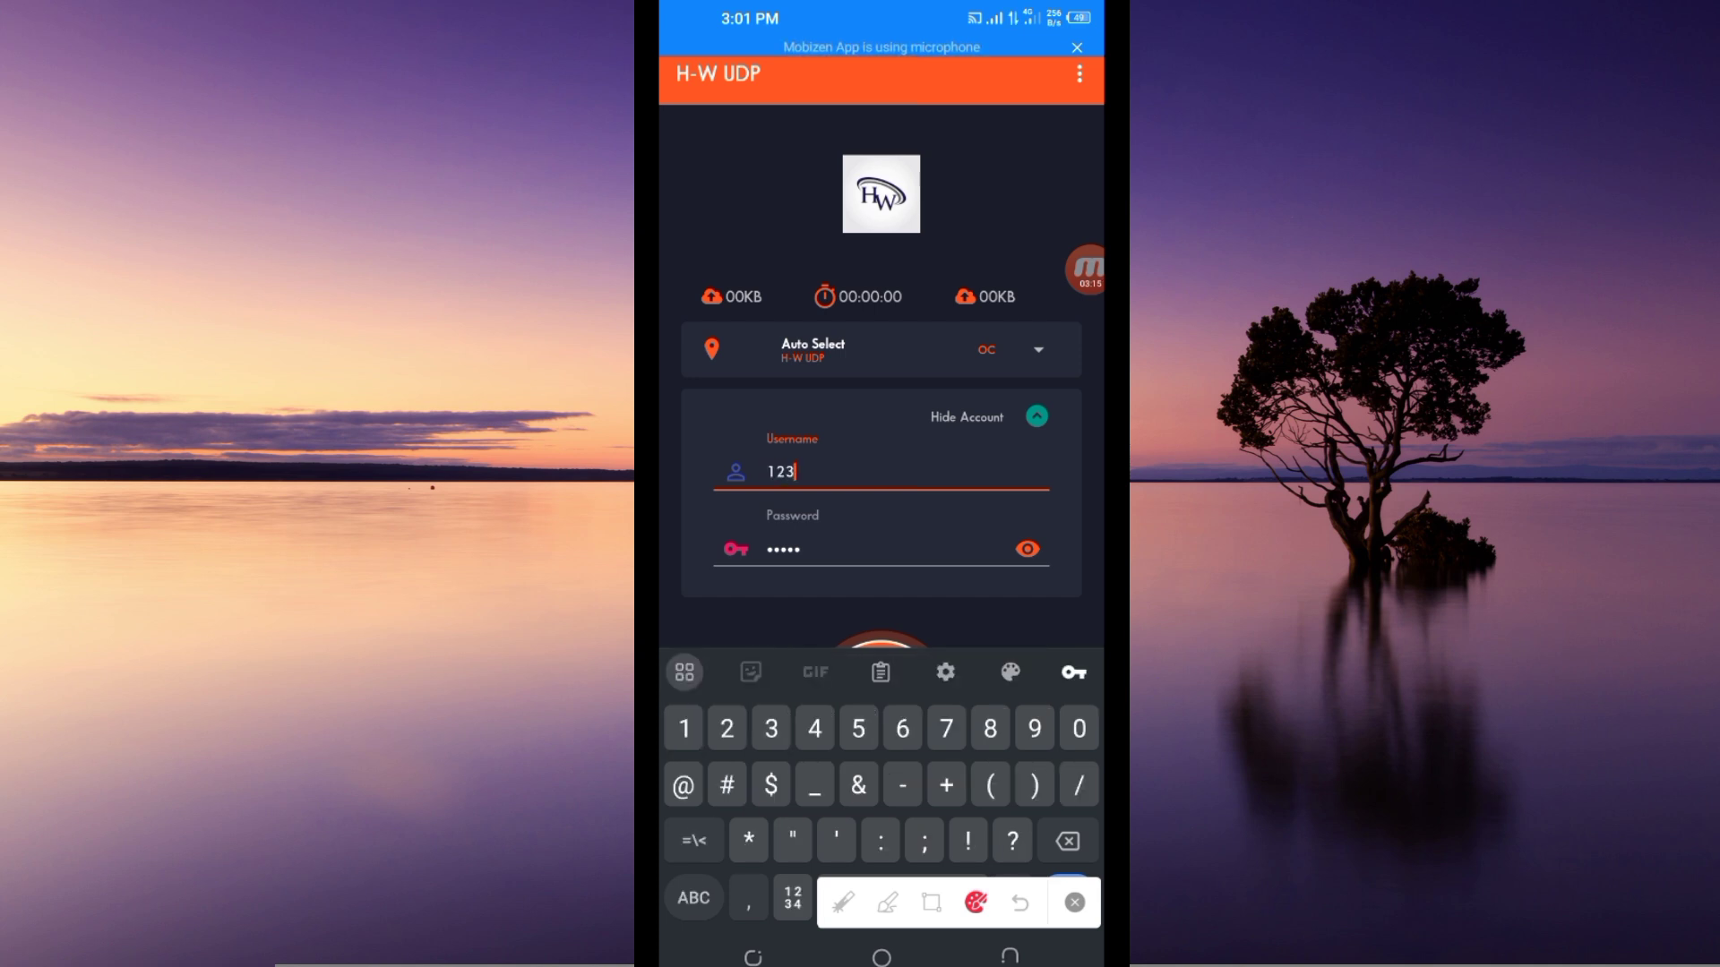
text(45)
- Re-enter the account password and collapse the account details
click(887, 548)
key(BackSpace)
key(BackSpace)
key(BackSpace)
key(BackSpace)
key(BackSpace)
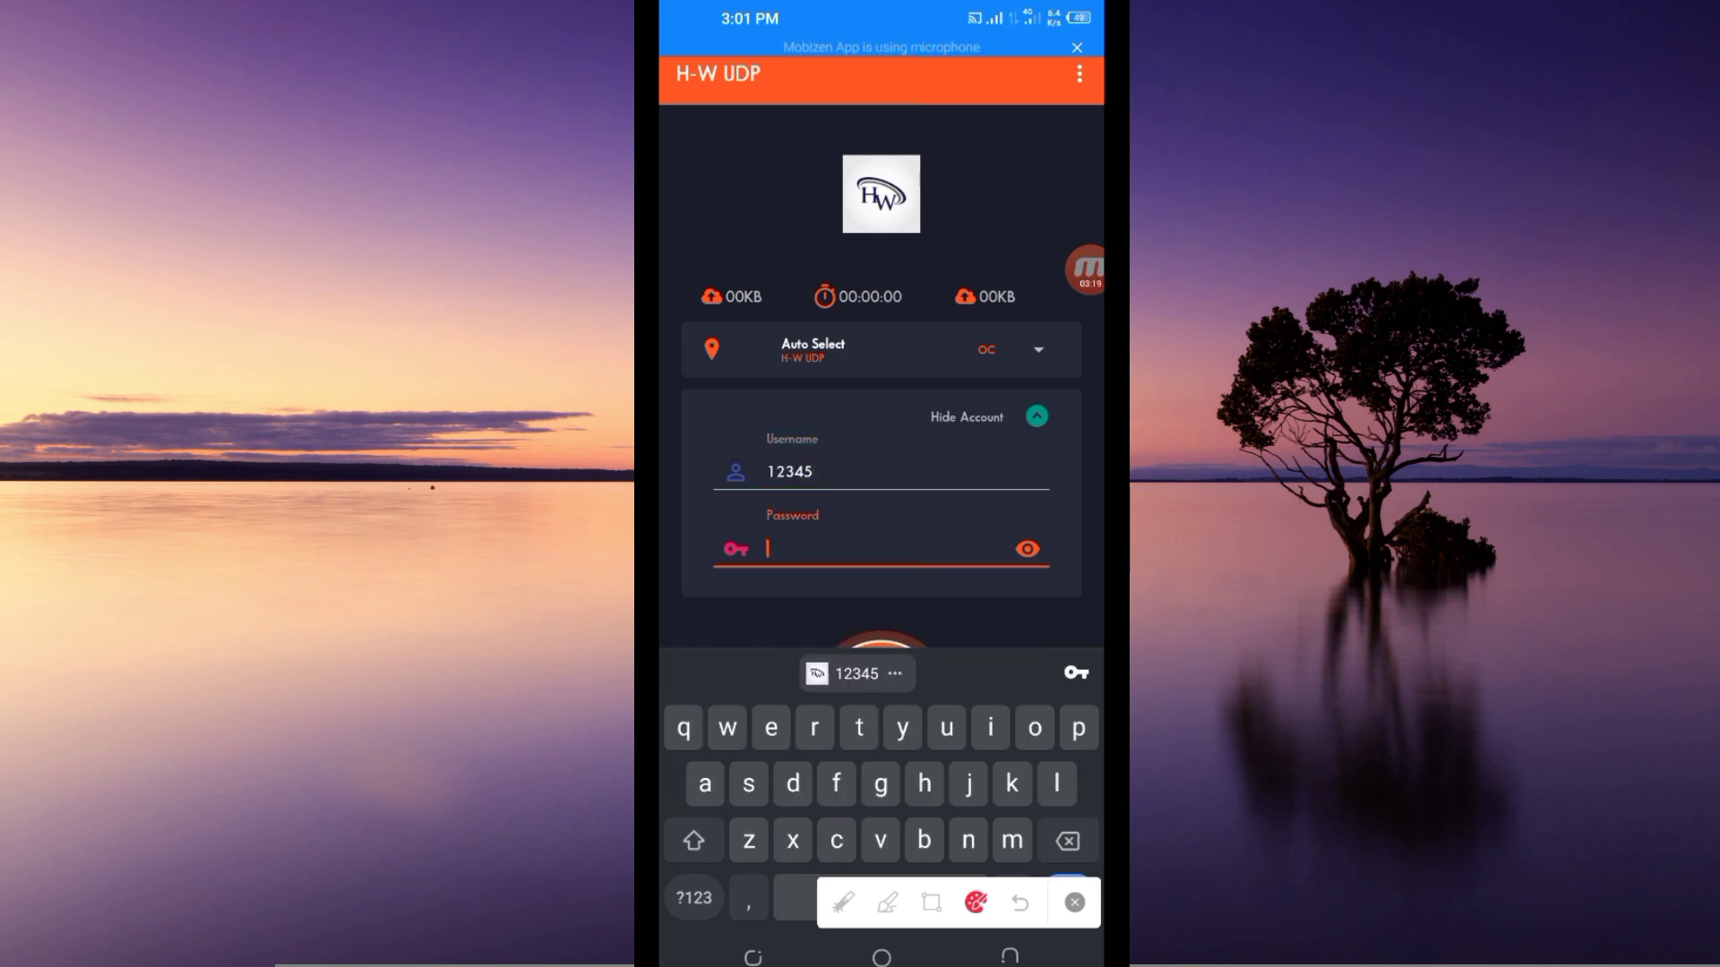
key(Escape)
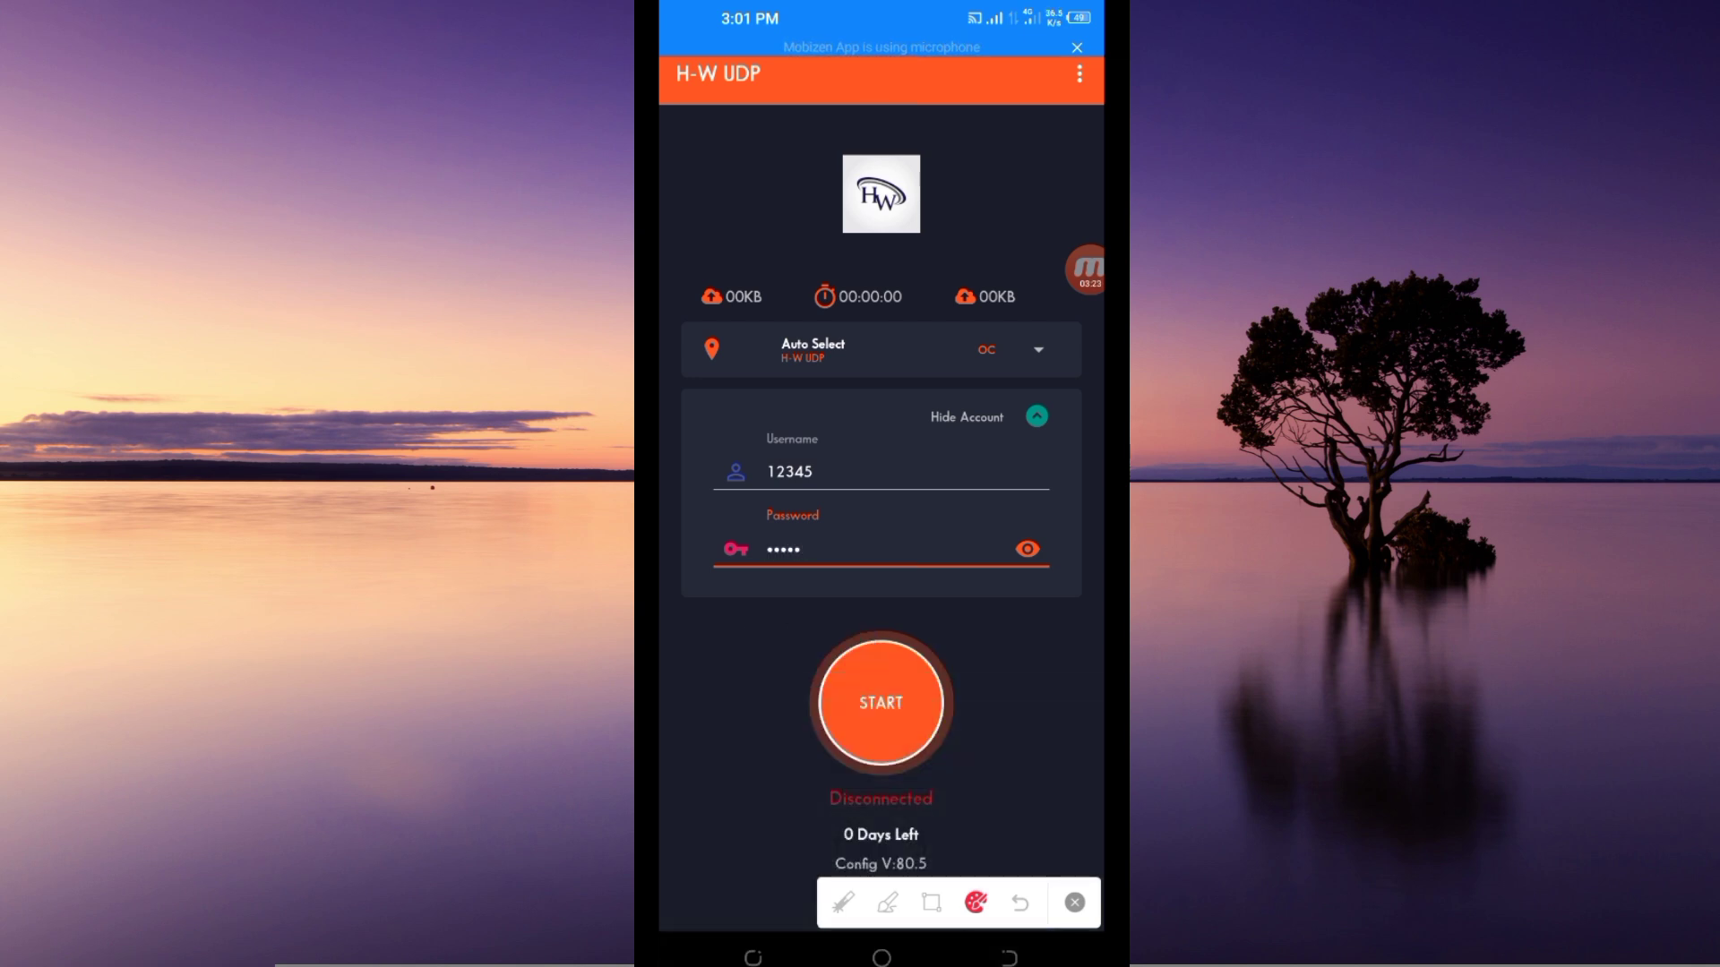
click(1036, 418)
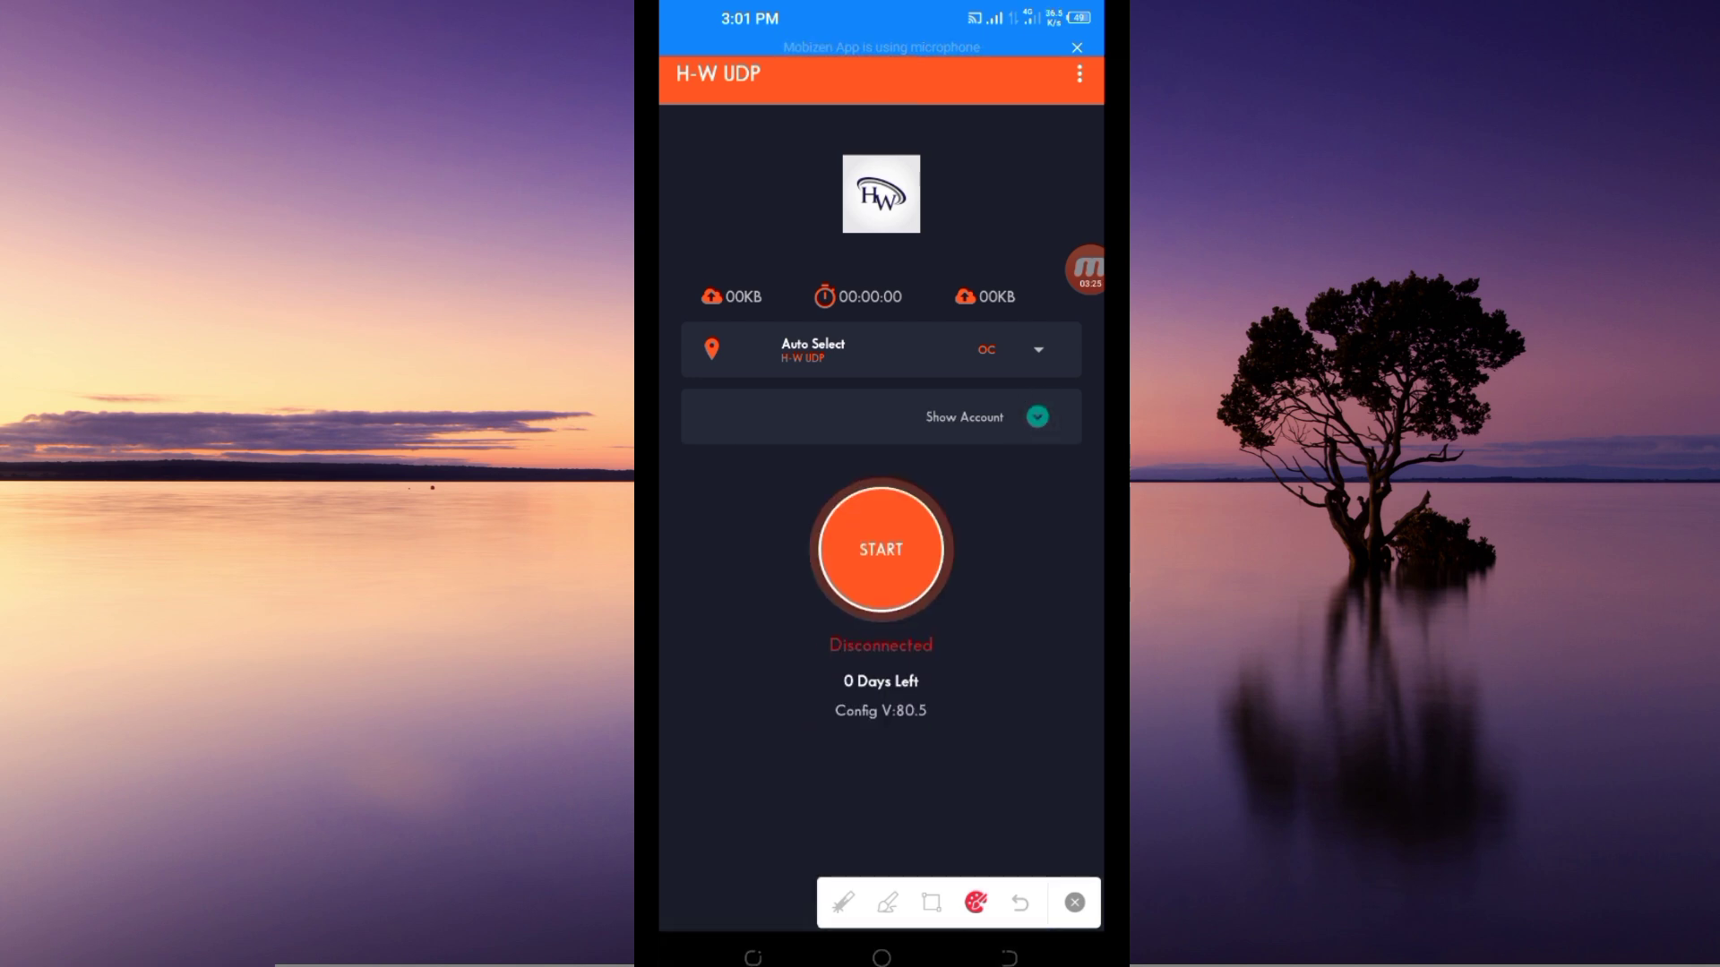
- Start the VPN on Auto Select until it shows Connected with a running session timer
click(888, 903)
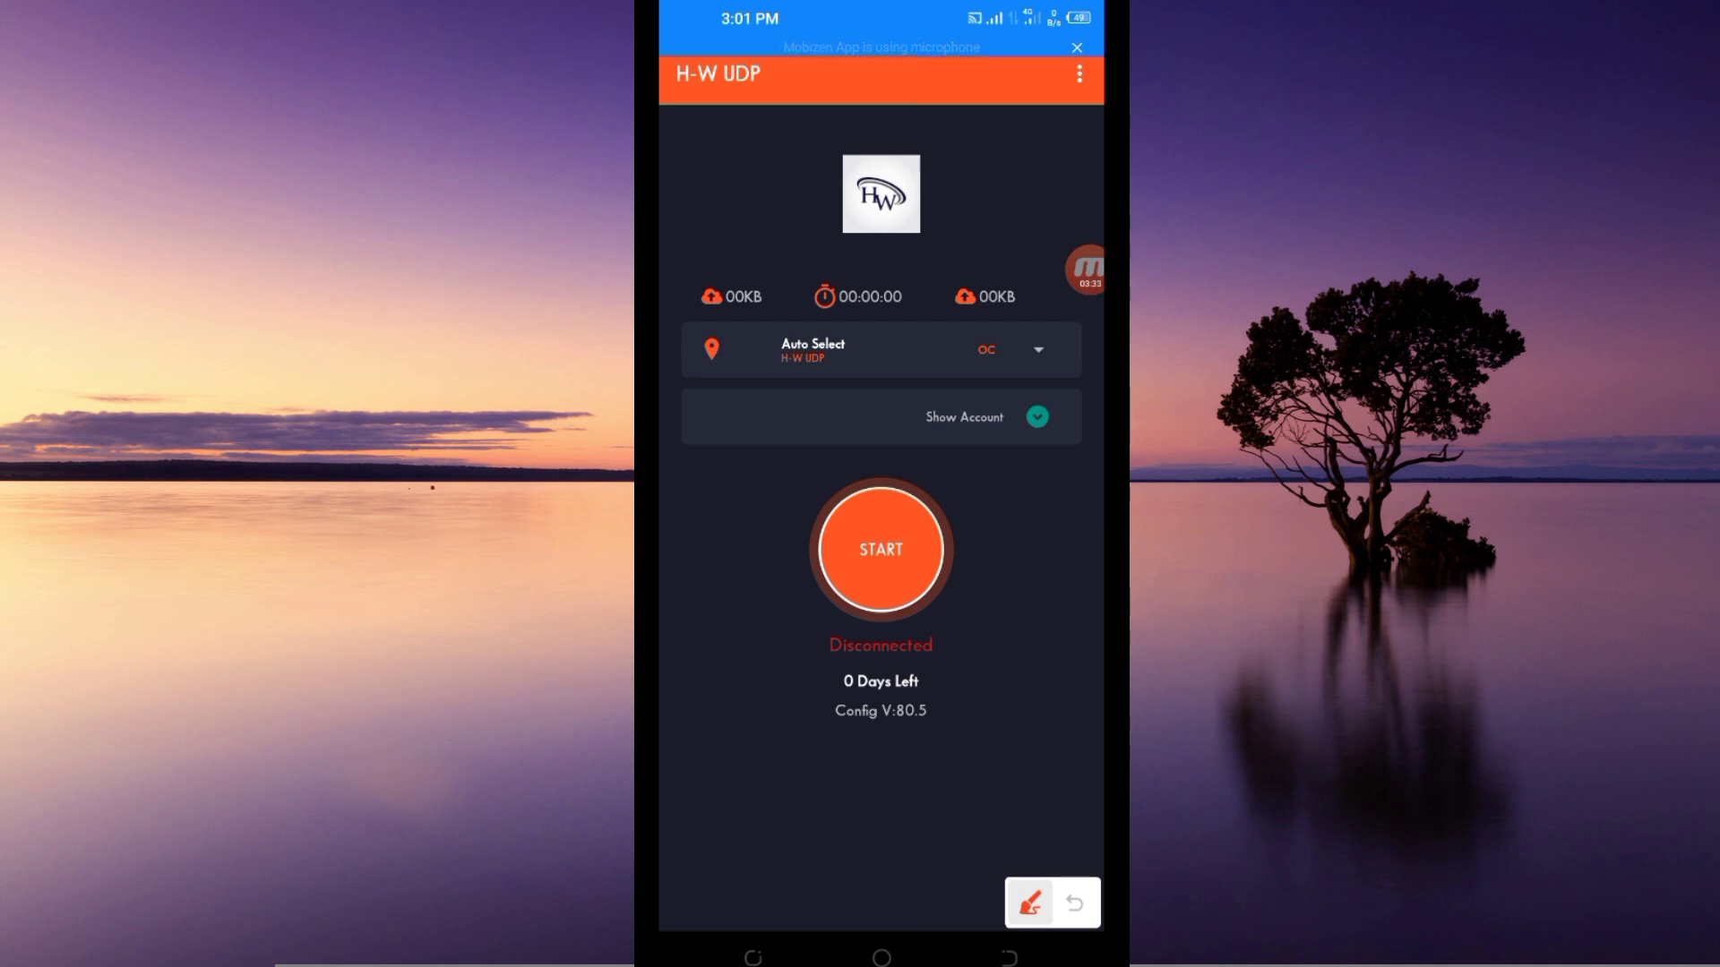
mouse_move(1005, 474)
mouse_down()
mouse_move(921, 470)
mouse_move(736, 583)
mouse_move(1083, 500)
mouse_move(866, 489)
mouse_up()
click(1030, 903)
click(881, 549)
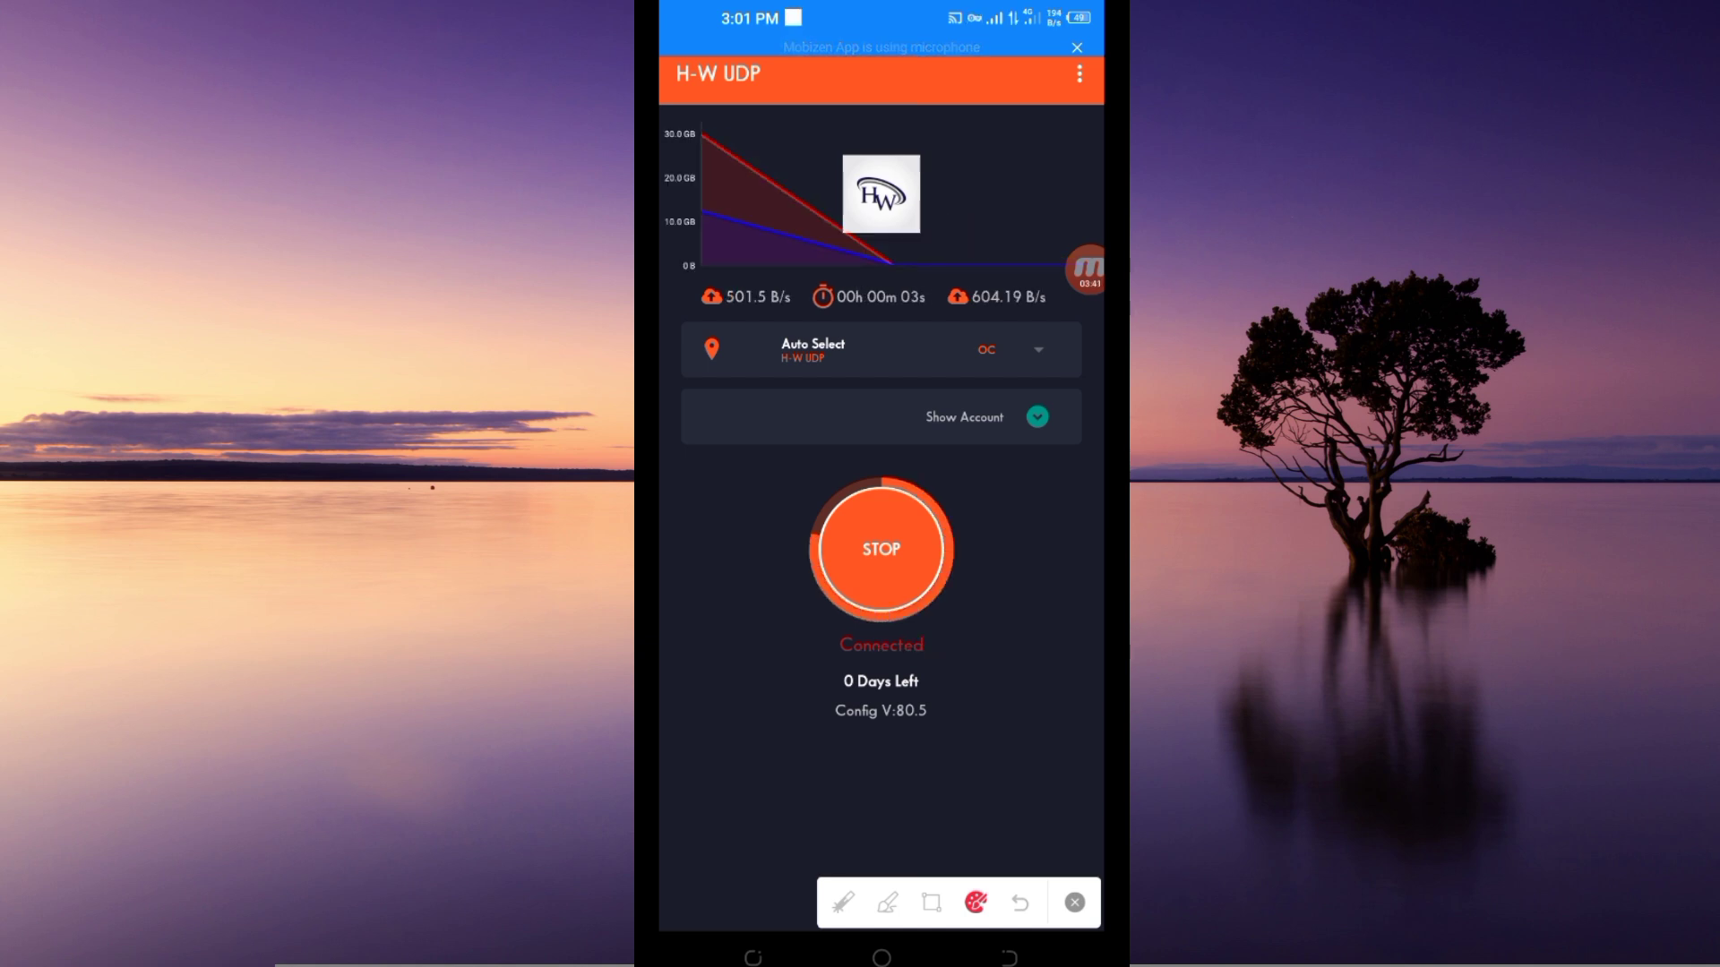
click(886, 904)
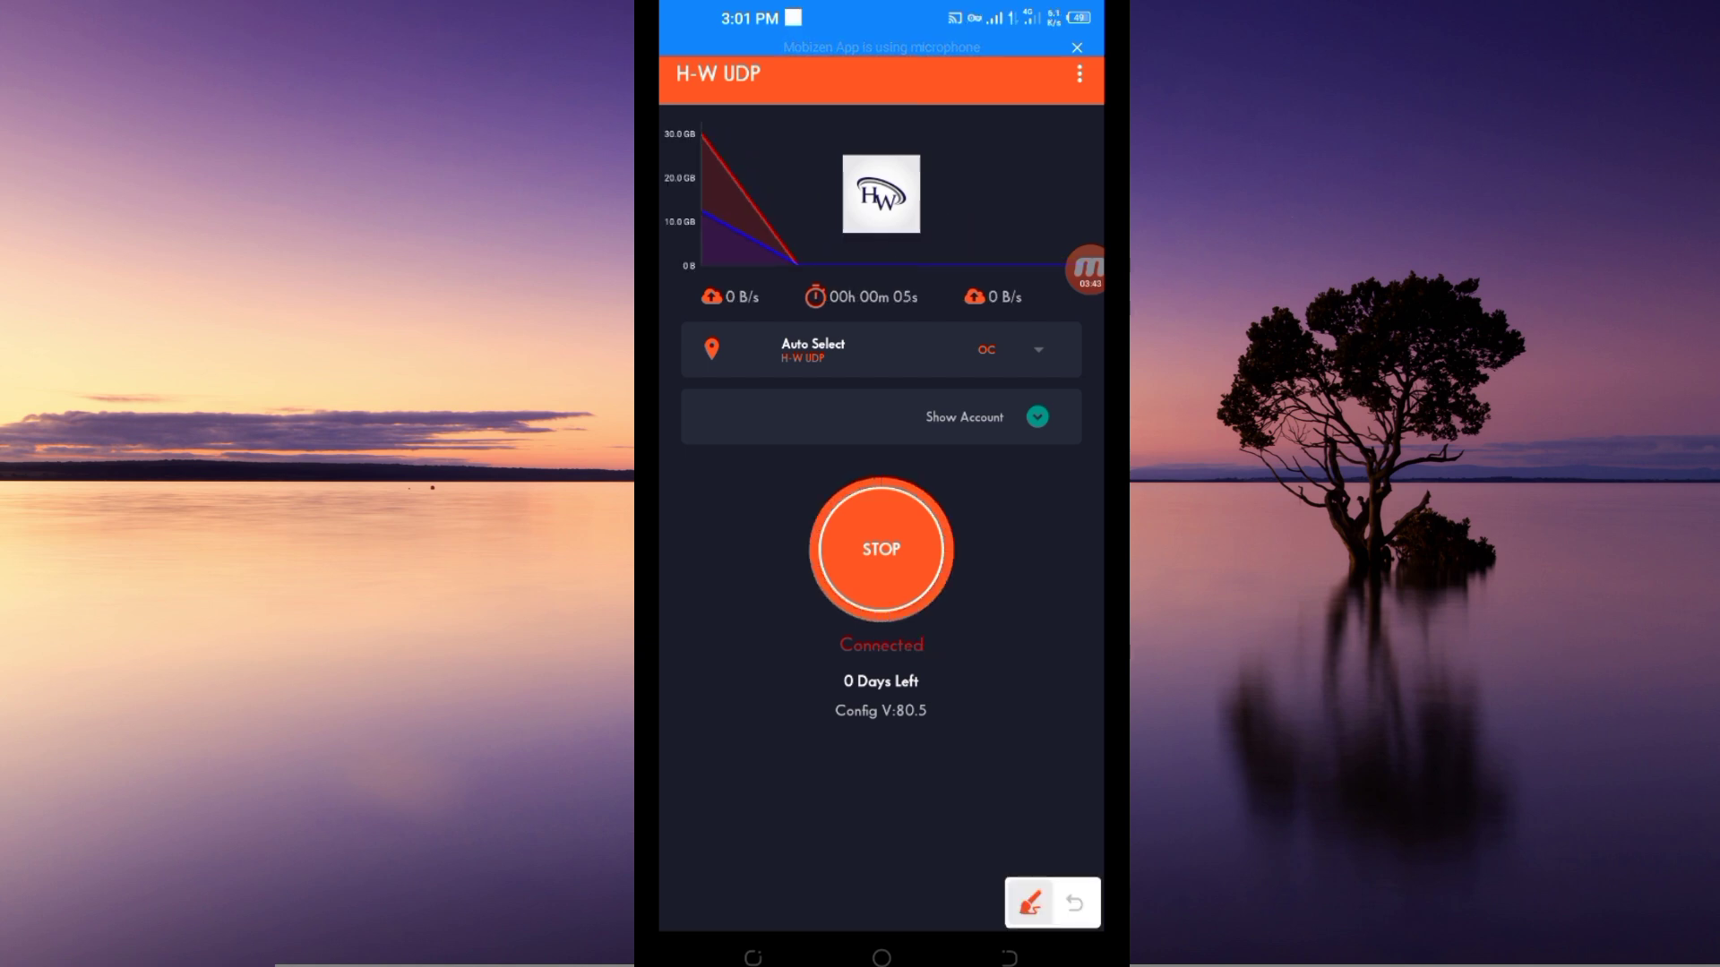
drag(927, 599, 861, 618)
drag(894, 734, 866, 885)
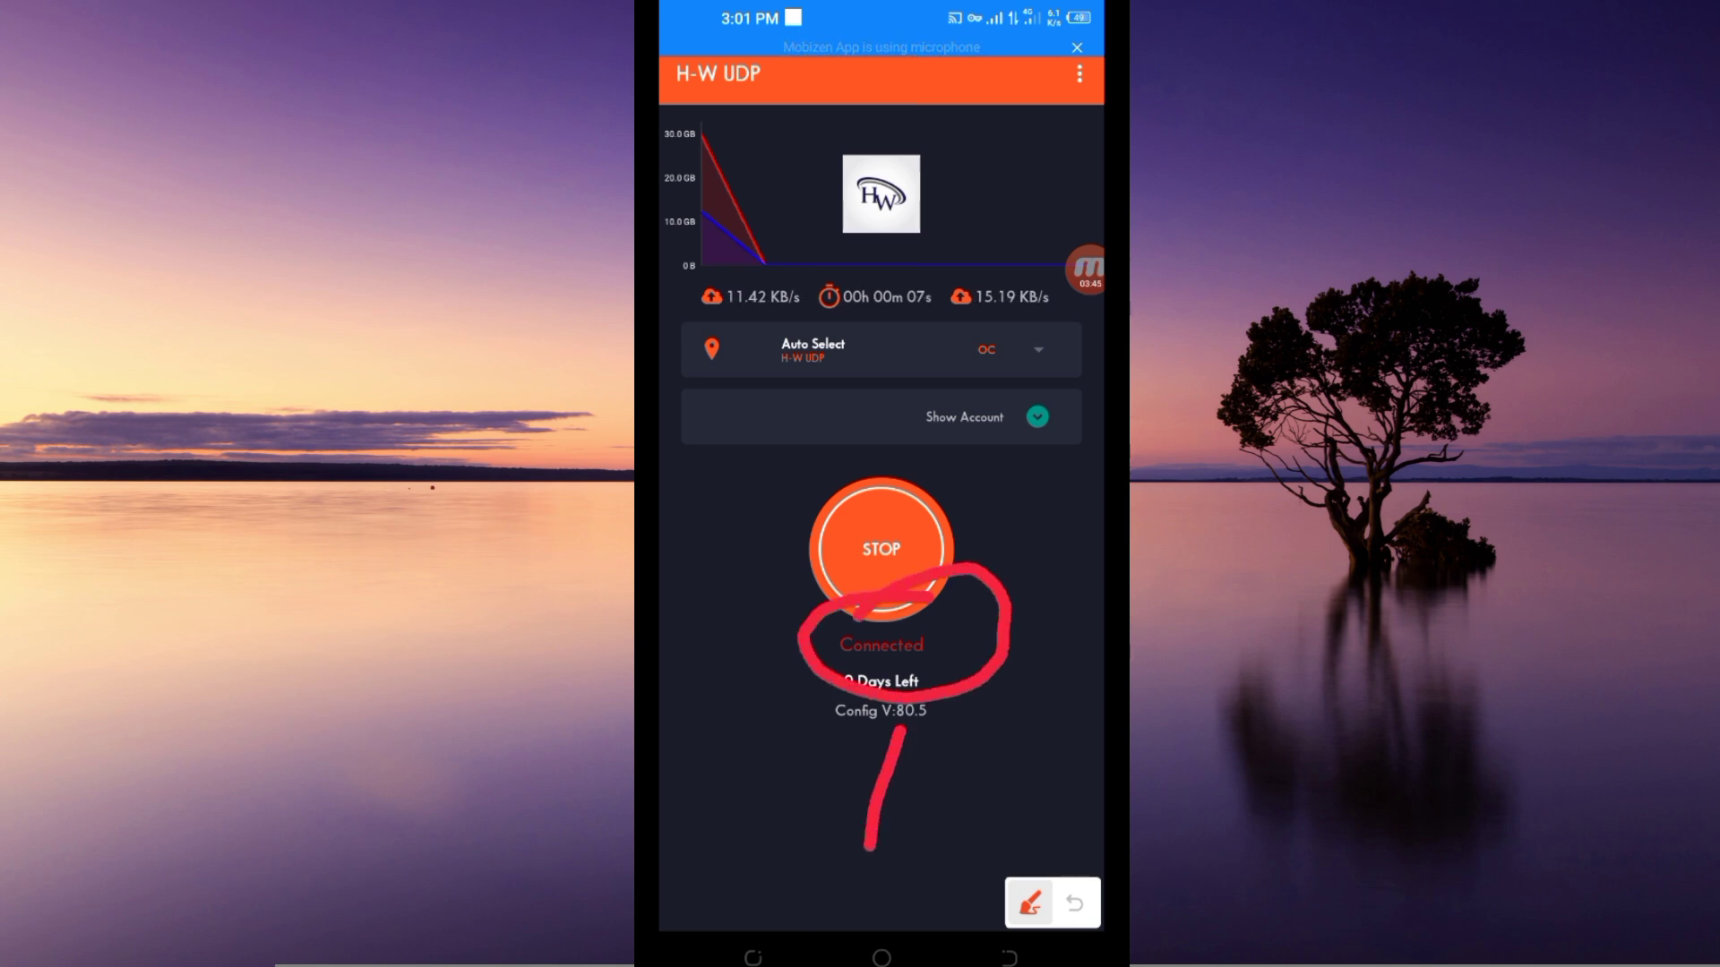
drag(823, 811, 887, 734)
drag(893, 721, 934, 804)
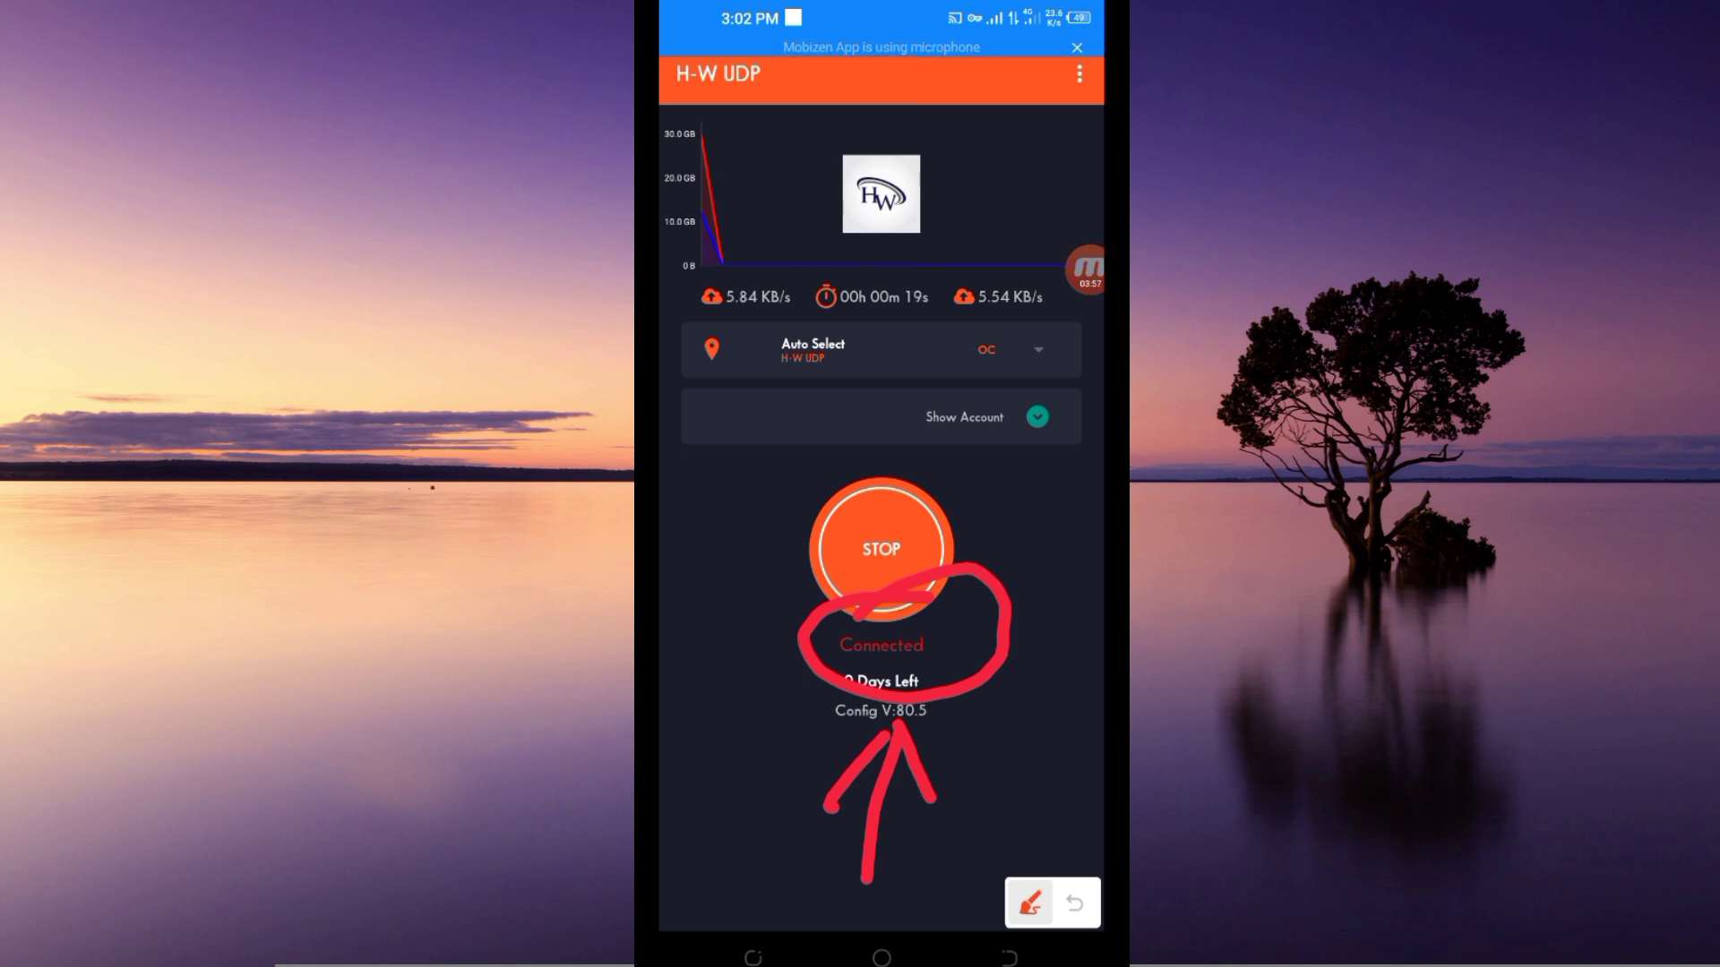
click(1030, 903)
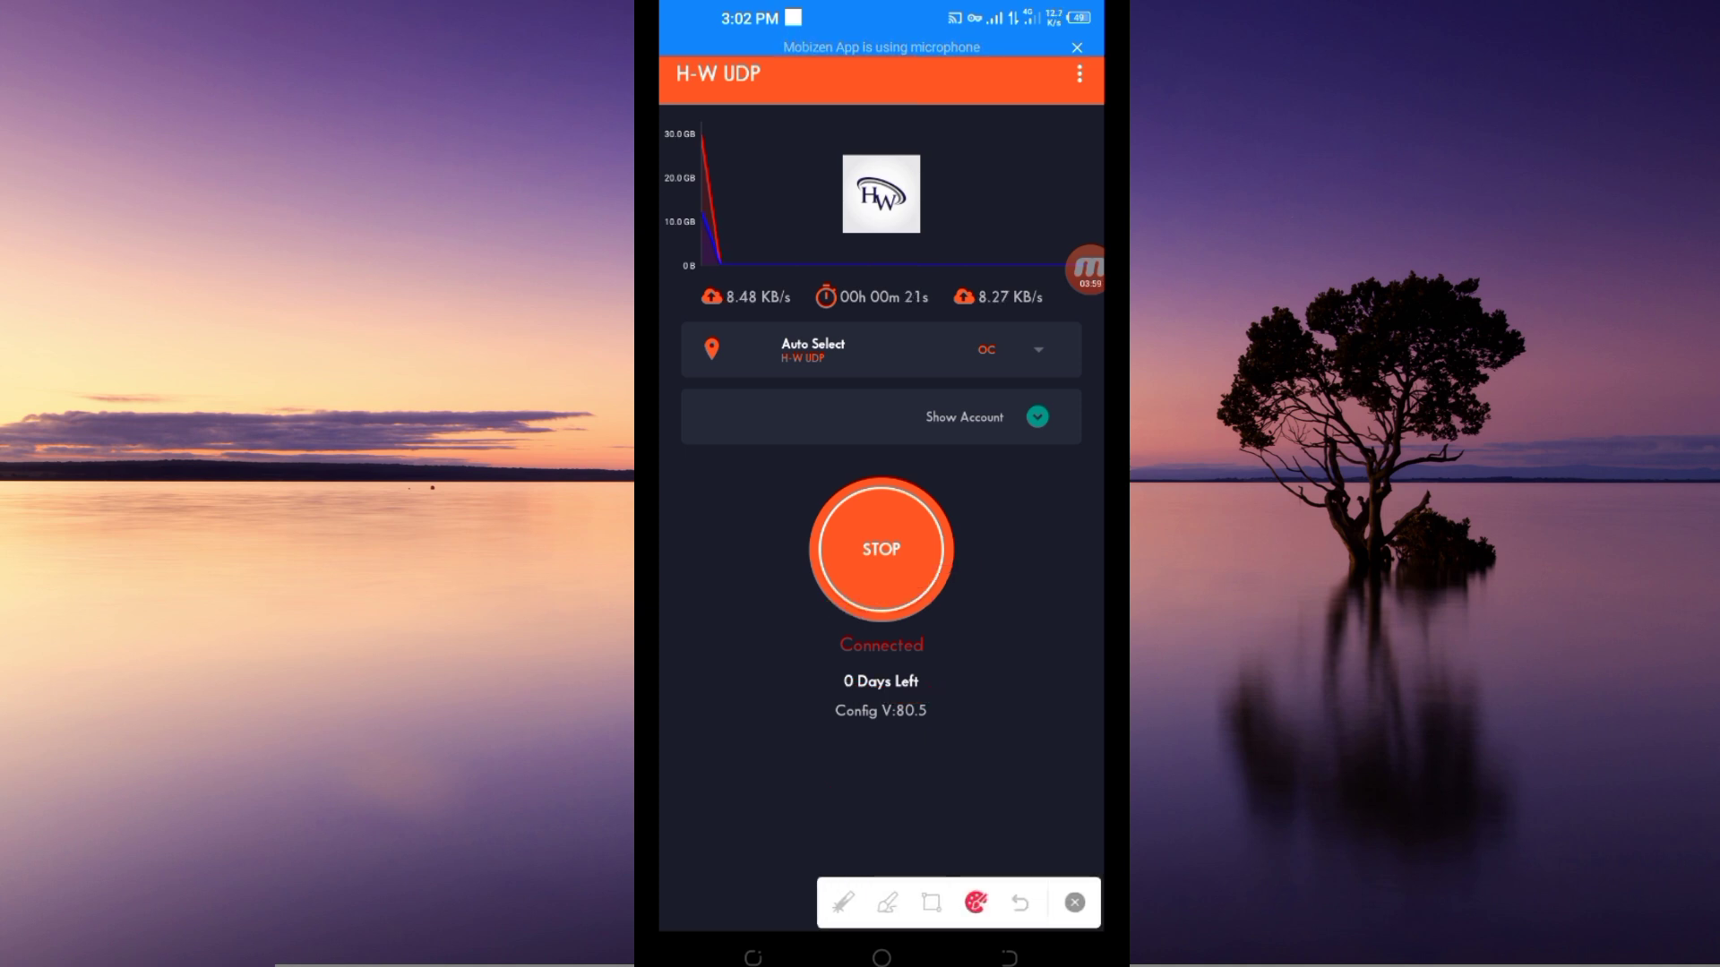